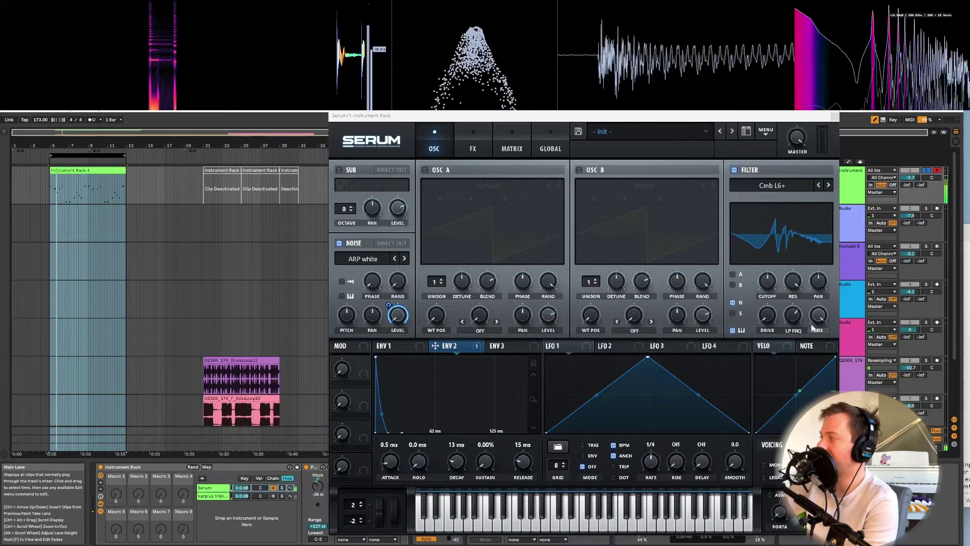
# - Tweak the comb filter's LP FRQ in Serum and the karplus triple waveguide's filter cutoff while the loop plays
pyautogui.moveTo(794, 331); pyautogui.dragTo(796, 318)
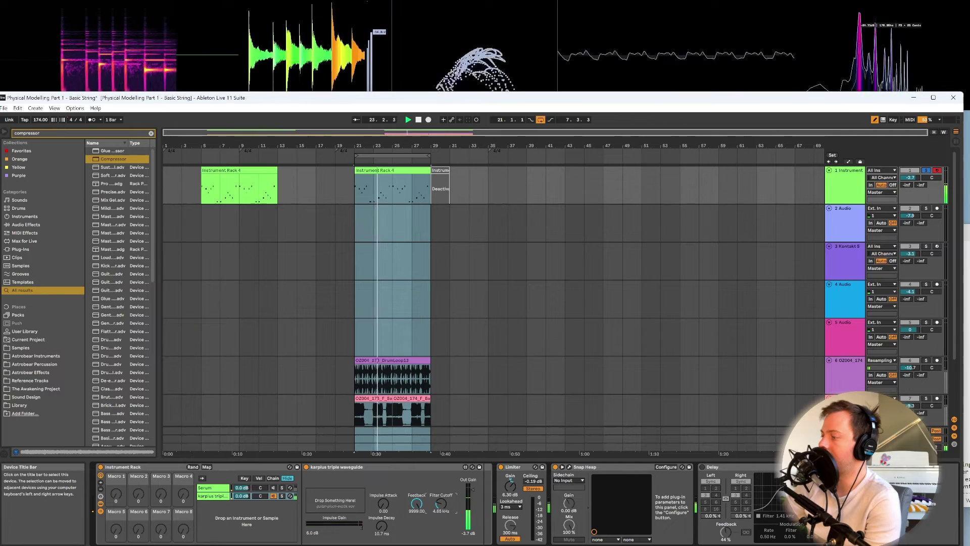
pyautogui.moveTo(441, 503); pyautogui.dragTo(441, 510)
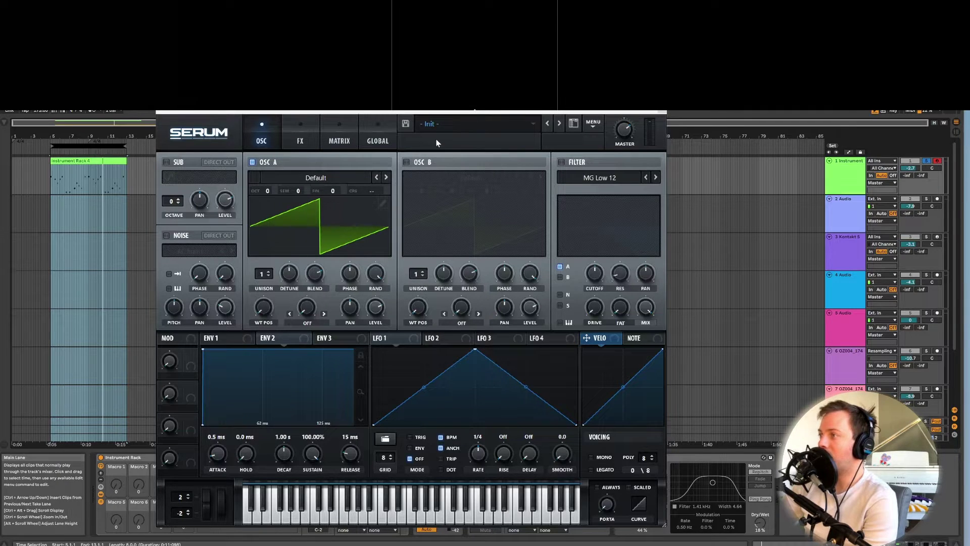
# - Switch off oscillator A, enable the noise oscillator and load the Analog noise sample ARP white
pyautogui.click(252, 162)
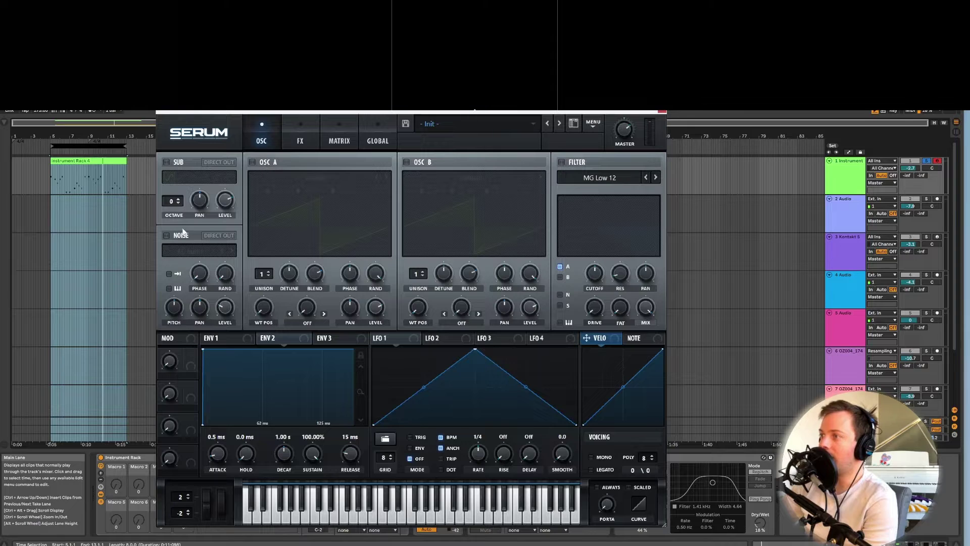
pyautogui.click(165, 235)
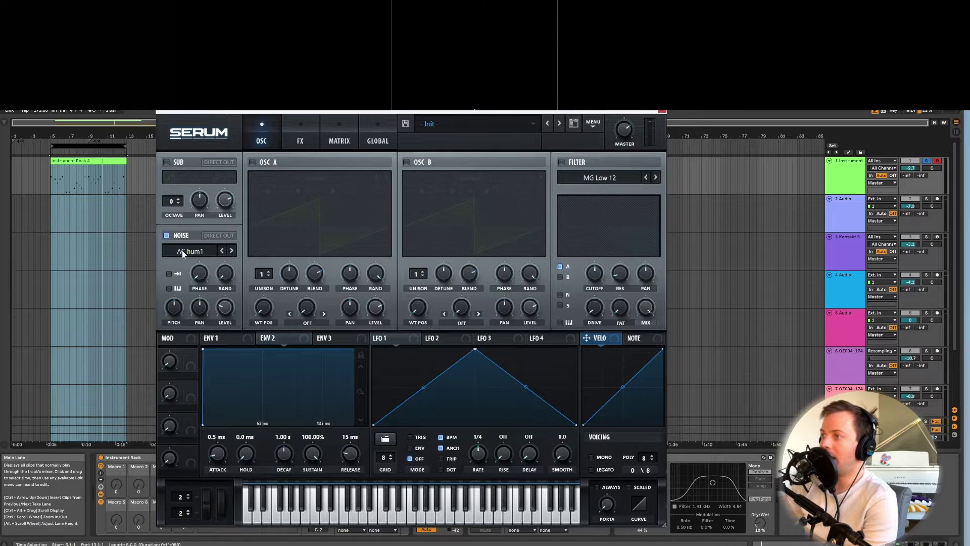
pyautogui.click(183, 251)
pyautogui.moveTo(233, 268)
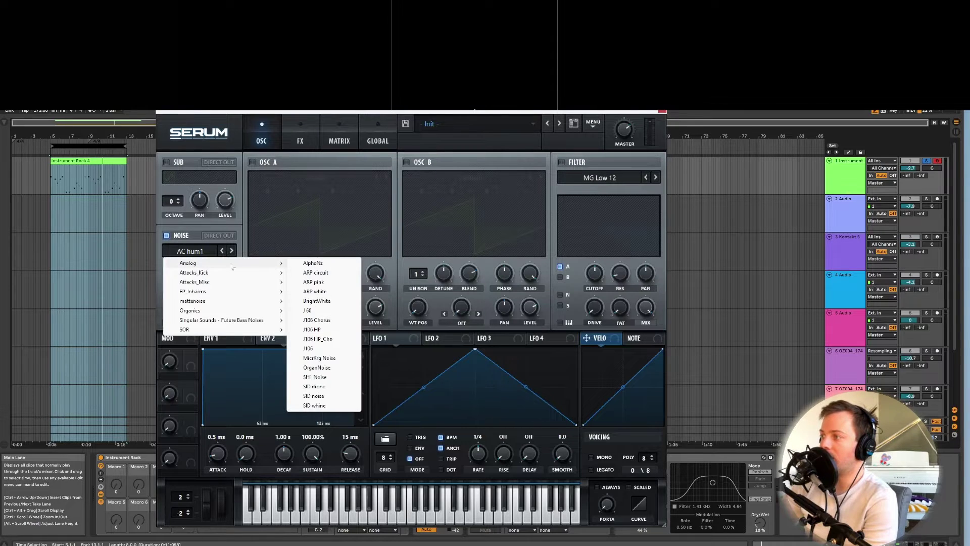
pyautogui.click(315, 292)
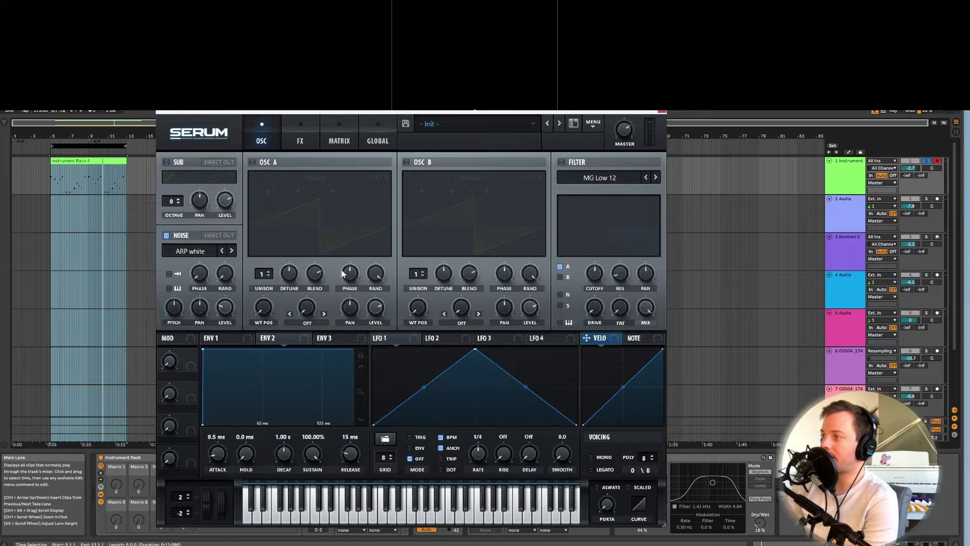
# - Assign ENV 2 to the noise level and shape it with 0% sustain and a 13 ms decay
pyautogui.moveTo(225, 307); pyautogui.dragTo(247, 340)
pyautogui.click(292, 341)
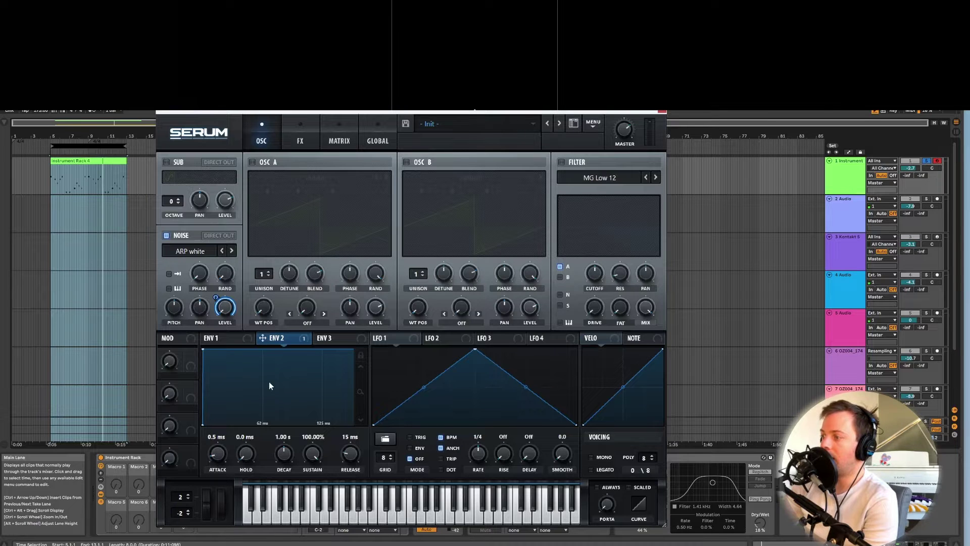
pyautogui.click(313, 454)
pyautogui.moveTo(313, 456); pyautogui.dragTo(293, 531)
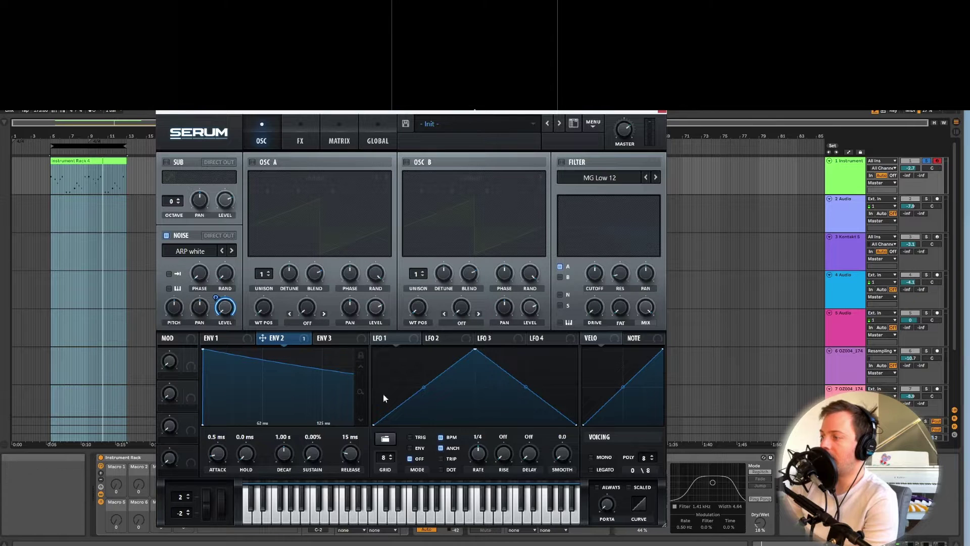
pyautogui.moveTo(290, 451); pyautogui.dragTo(278, 470)
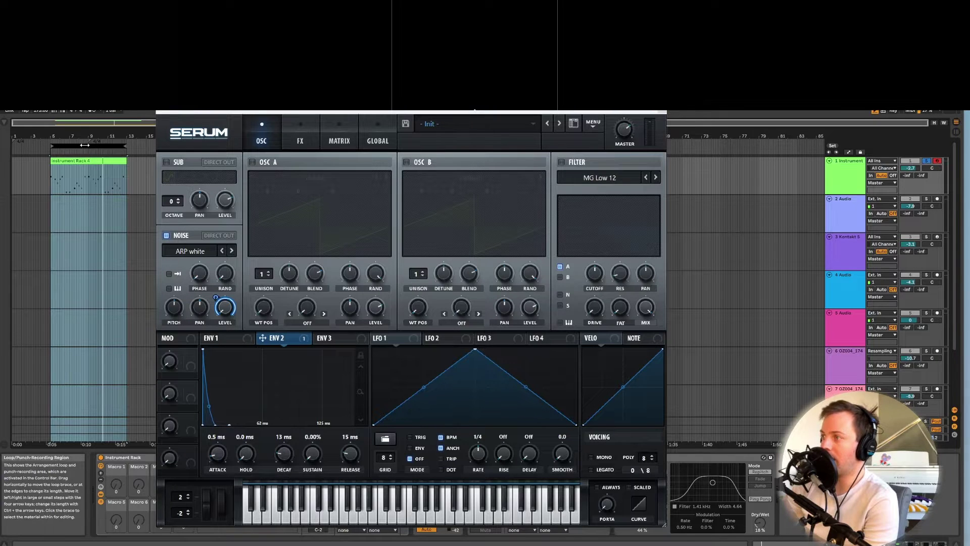
# - Play the loop to hear the noise burst, moving the Serum window aside to reach the effects chain and back
pyautogui.press('space')
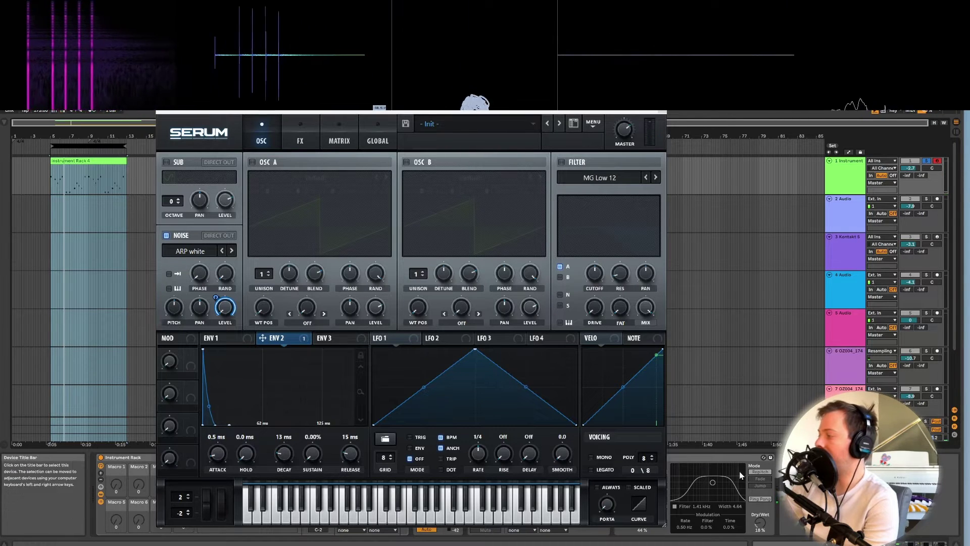
pyautogui.moveTo(628, 115); pyautogui.dragTo(380, 132)
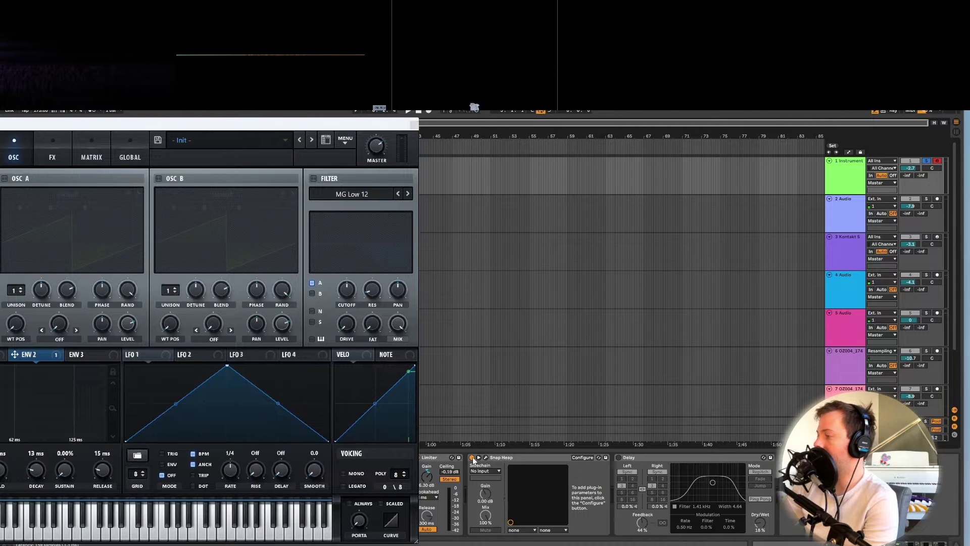
pyautogui.moveTo(406, 126); pyautogui.dragTo(672, 118)
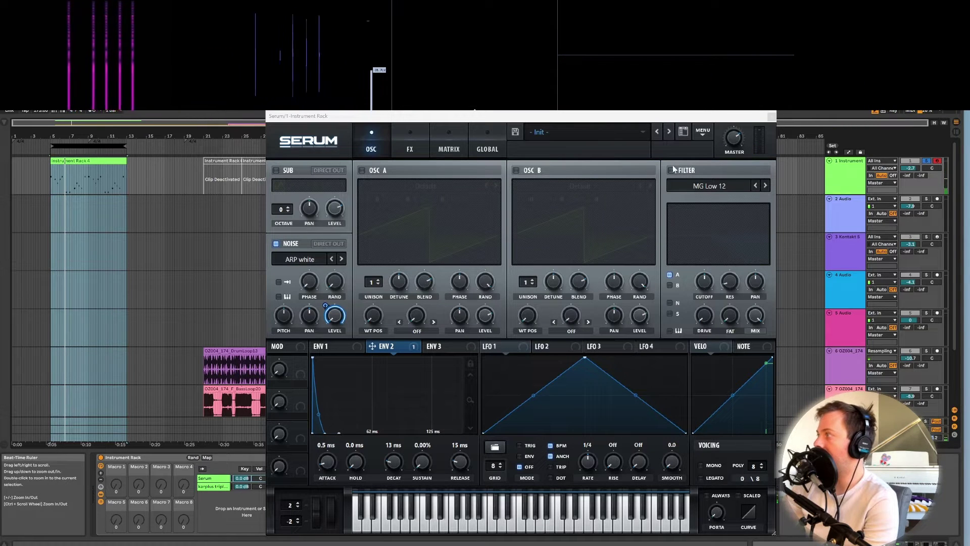
# - Enable the filter with the Cmb L6+ type, route only the noise oscillator into it and turn on key tracking
pyautogui.click(671, 171)
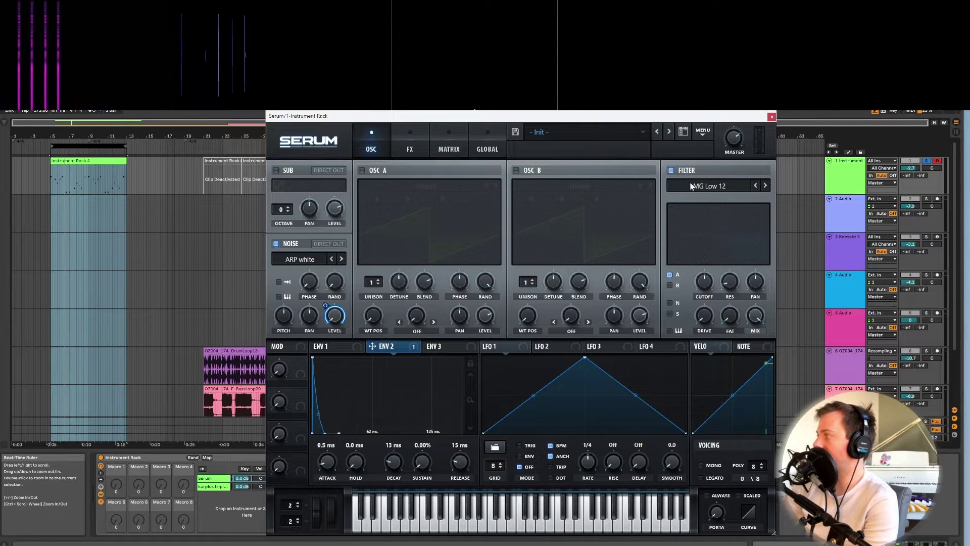
pyautogui.click(705, 186)
pyautogui.moveTo(701, 223)
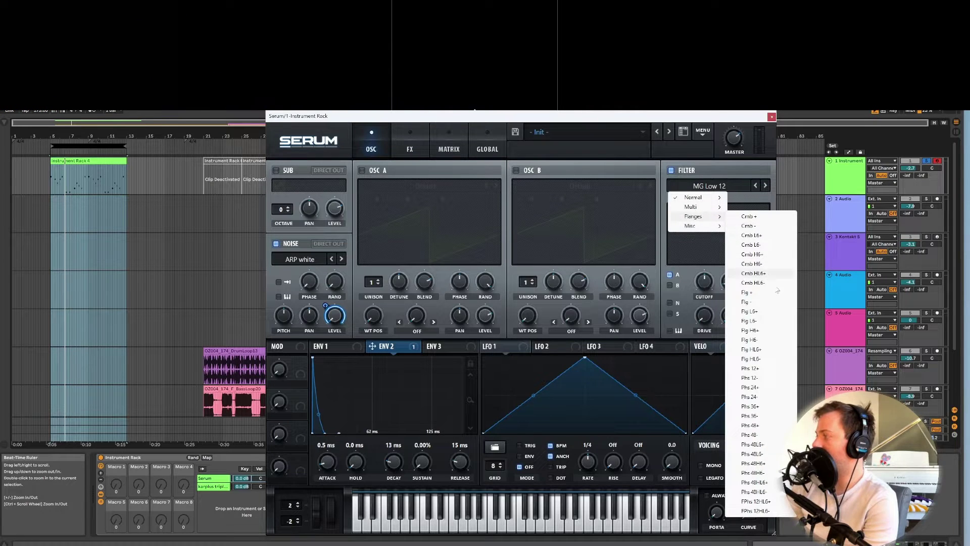
pyautogui.click(751, 235)
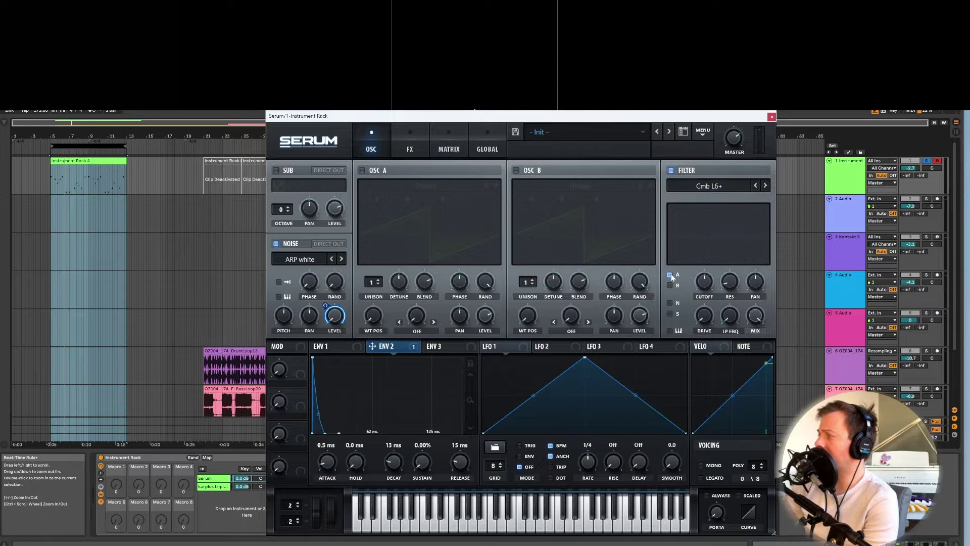
pyautogui.click(669, 303)
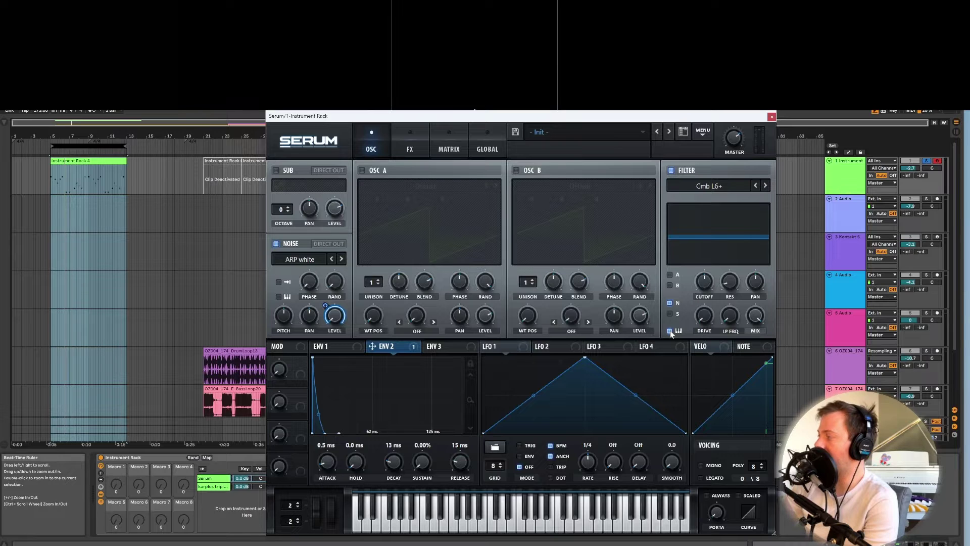
# - Raise the comb filter's resonance and LP FRQ, and play the looped clip to hear the string tone
pyautogui.moveTo(734, 279); pyautogui.dragTo(736, 270)
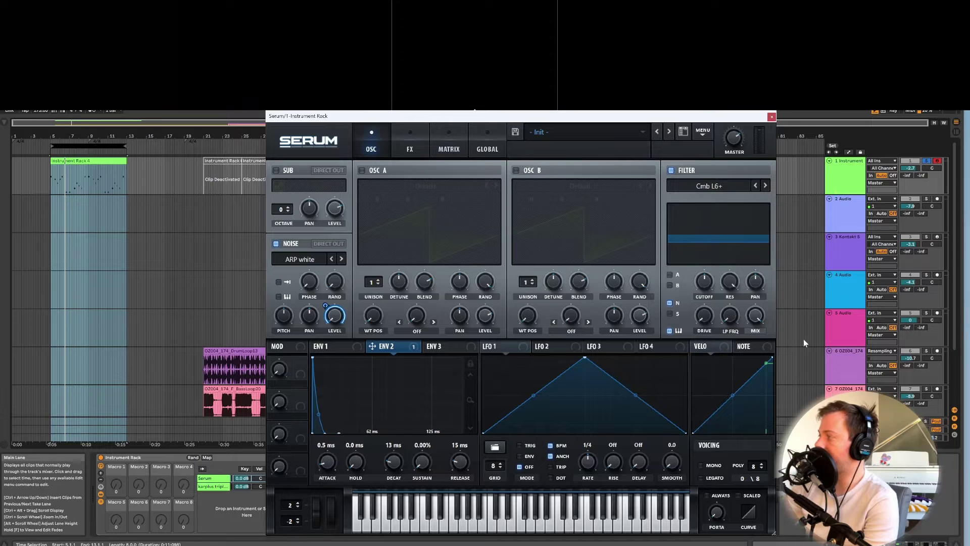
pyautogui.moveTo(731, 319); pyautogui.dragTo(741, 268)
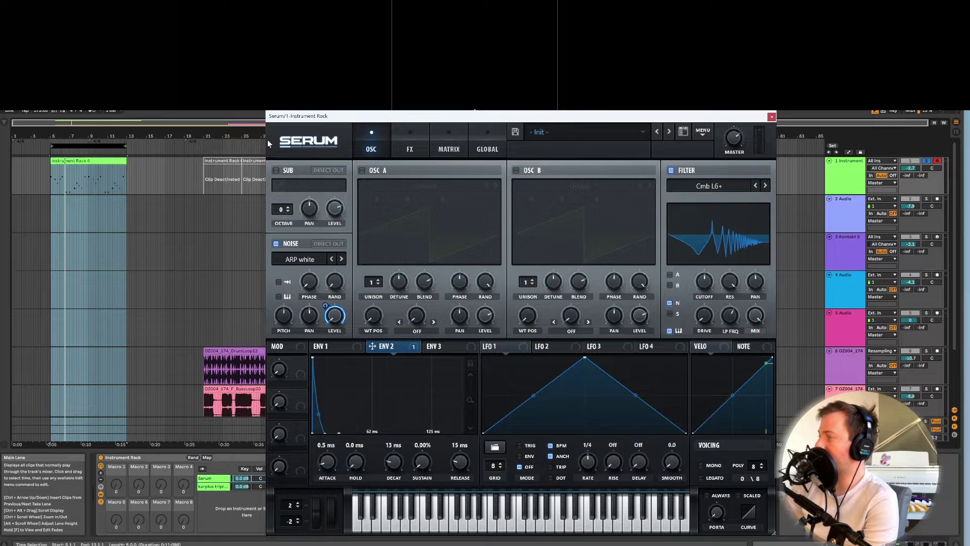
pyautogui.click(82, 145)
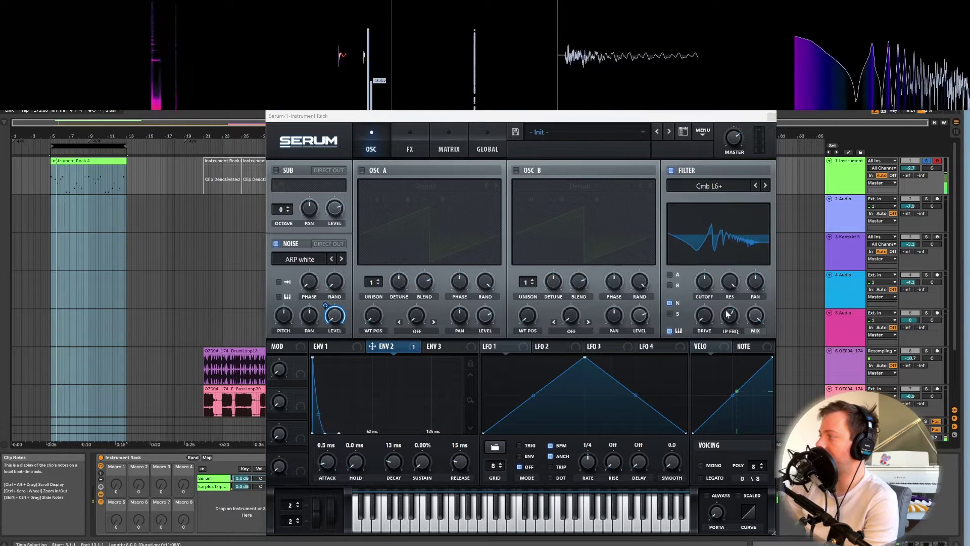
pyautogui.click(731, 168)
pyautogui.moveTo(734, 136)
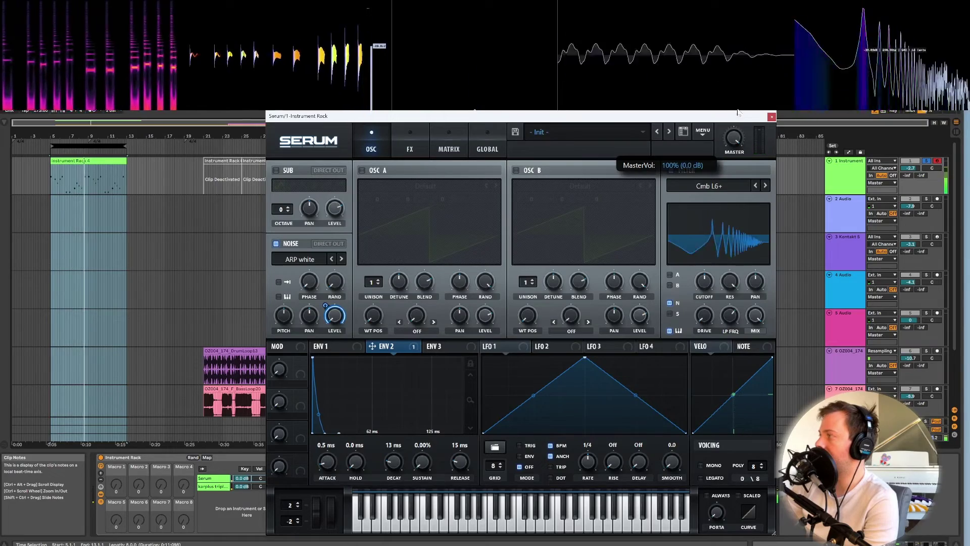
# - Fine-tune the comb filter's LP FRQ and resonance, repositioning the Serum window to reach the effects chain
pyautogui.moveTo(677, 120); pyautogui.dragTo(629, 113)
pyautogui.moveTo(684, 311); pyautogui.dragTo(686, 321)
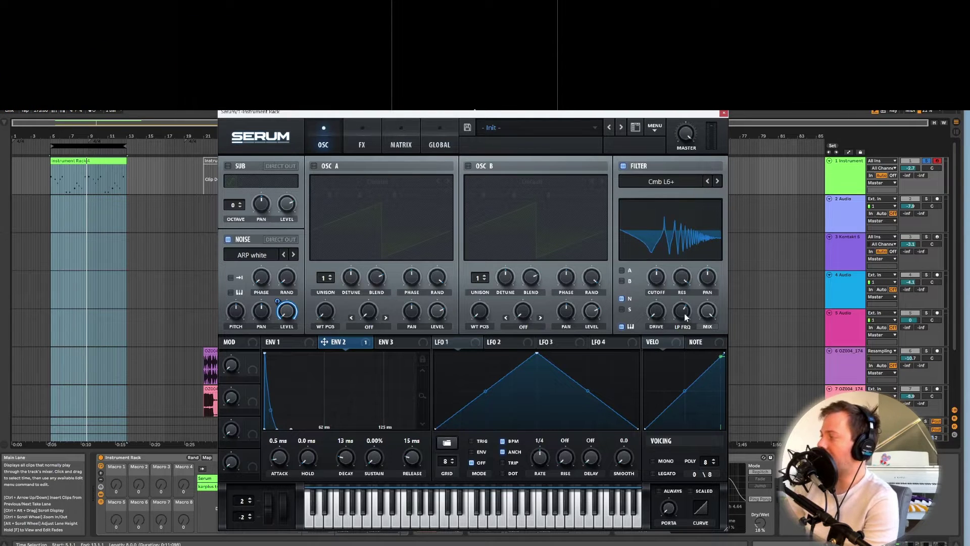
pyautogui.moveTo(684, 313)
pyautogui.mouseDown()
pyautogui.moveTo(684, 297)
pyautogui.moveTo(687, 308)
pyautogui.mouseUp()
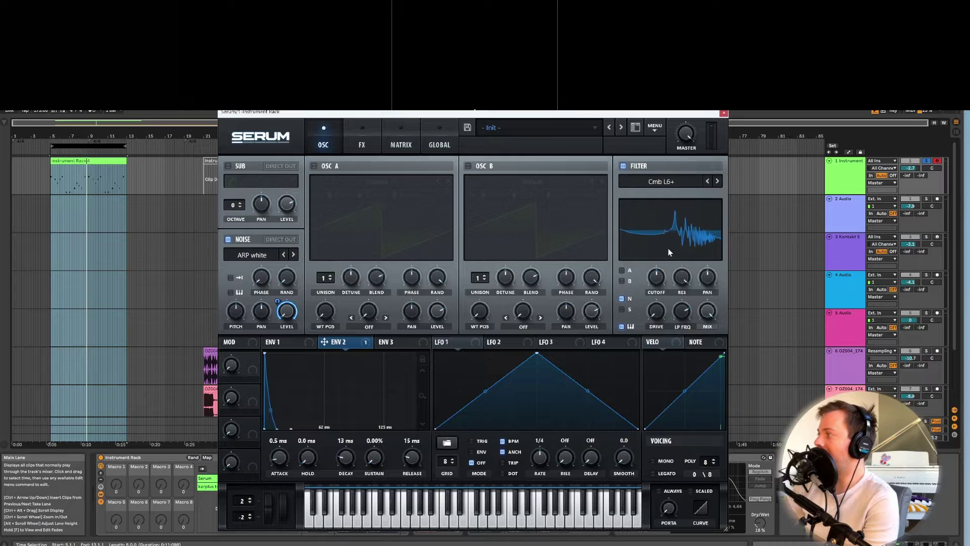
pyautogui.moveTo(684, 286); pyautogui.dragTo(682, 281)
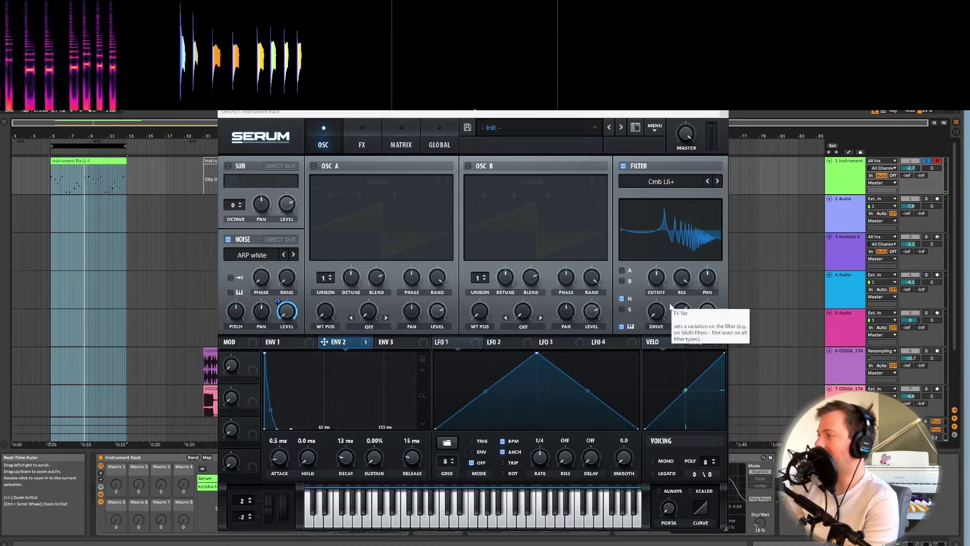
pyautogui.moveTo(577, 113); pyautogui.dragTo(303, 114)
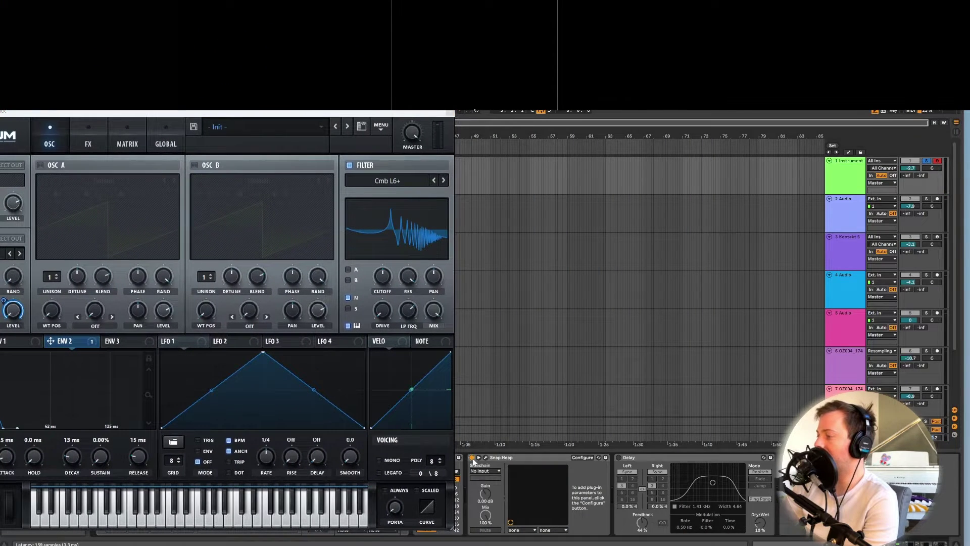
pyautogui.moveTo(334, 113); pyautogui.dragTo(688, 102)
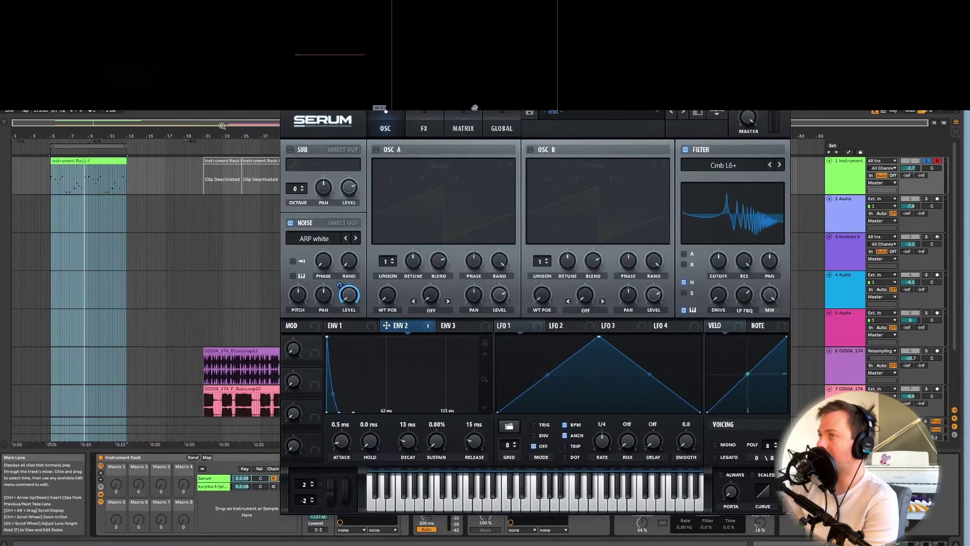
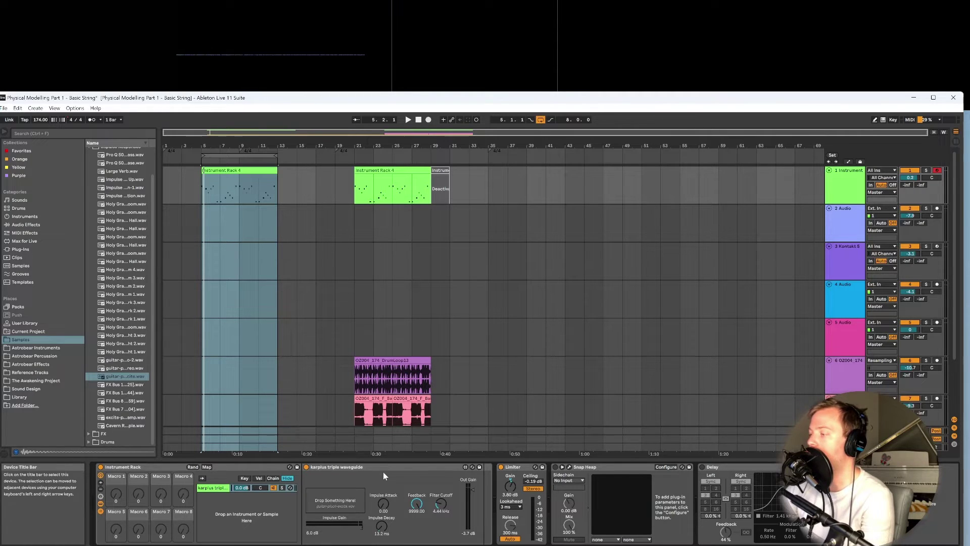
# - Open the karplus triple waveguide device in the Max editor, close the Sampler subpatch window and show the patching view
pyautogui.click(465, 468)
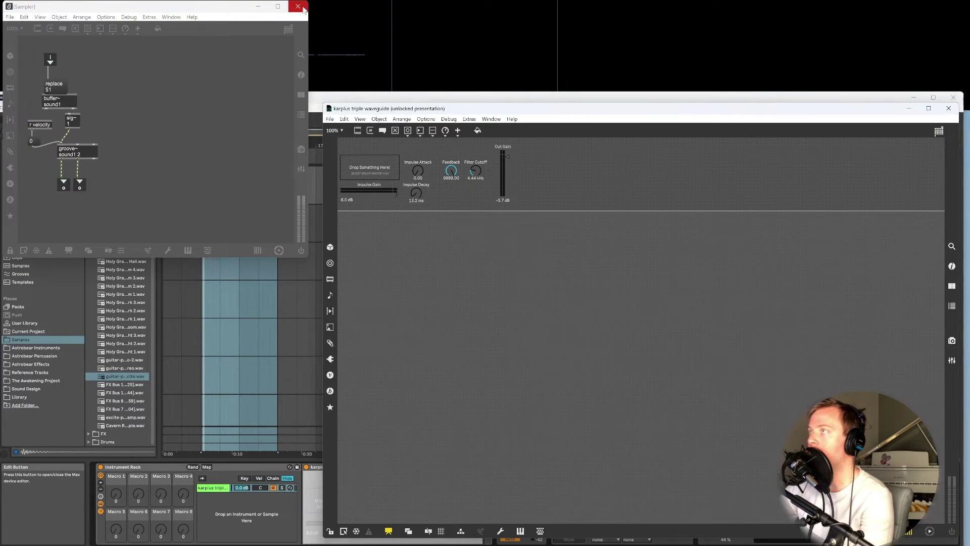
pyautogui.click(418, 76)
pyautogui.moveTo(428, 111); pyautogui.dragTo(316, 97)
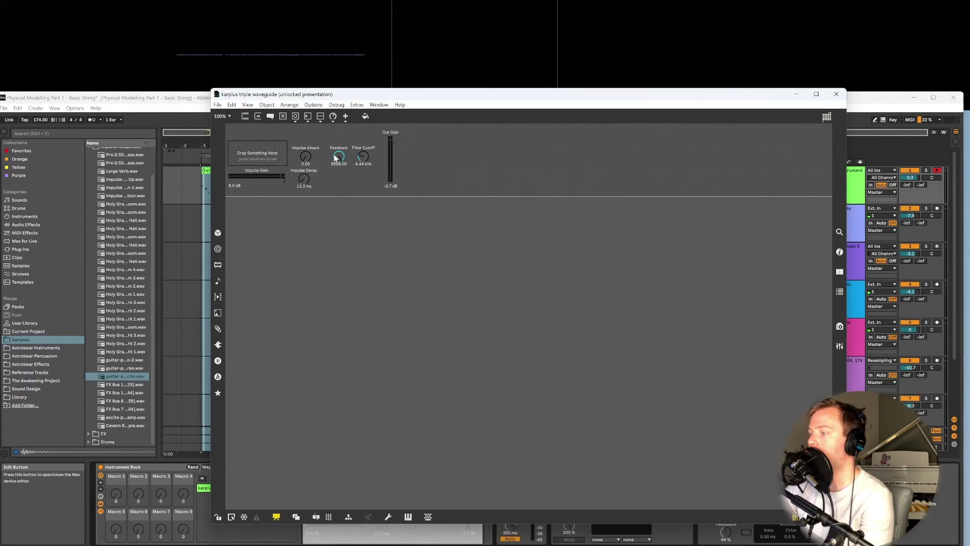
pyautogui.click(277, 519)
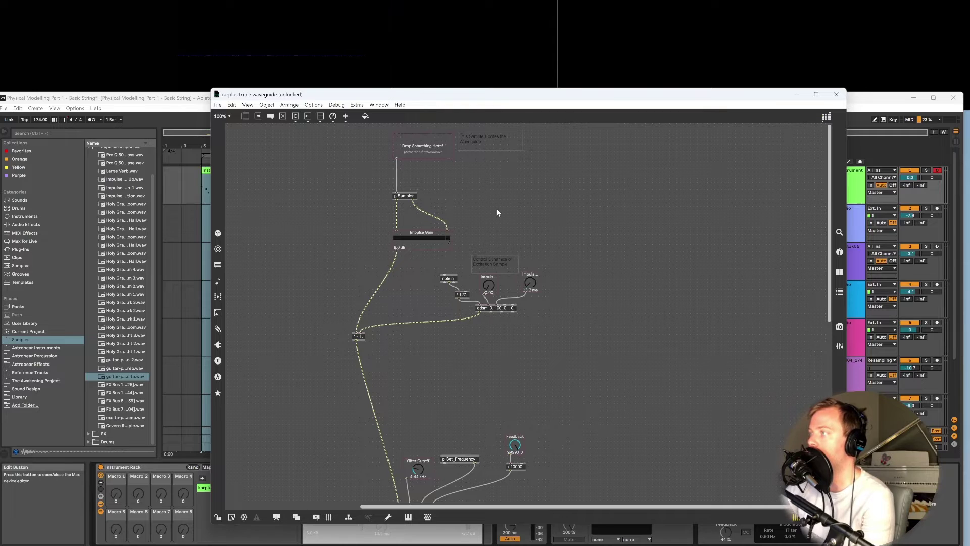
# - Add a plugout~ object to the patch below the *~ 1. multiplier that combines sampler and envelope
pyautogui.moveTo(609, 361); pyautogui.dragTo(546, 318)
pyautogui.write('n')
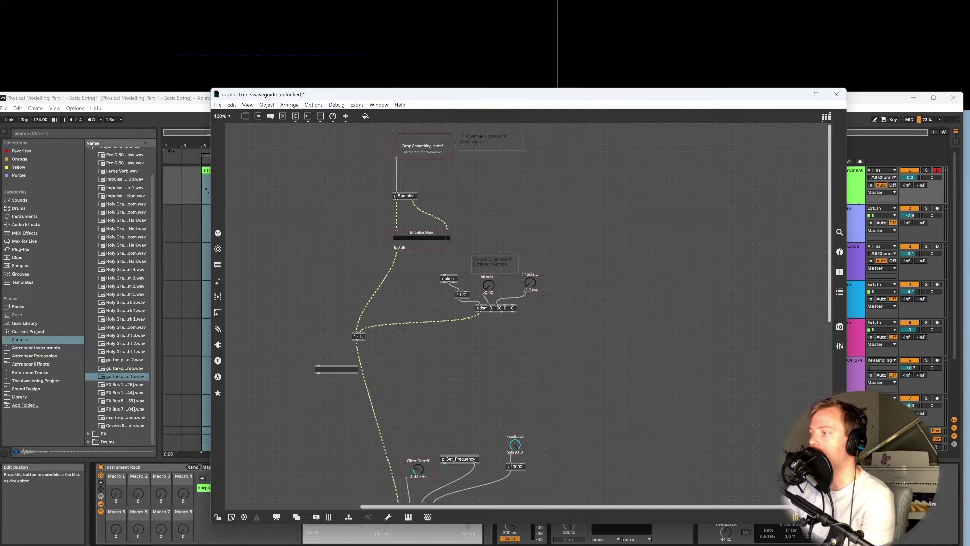
pyautogui.write('plugout~')
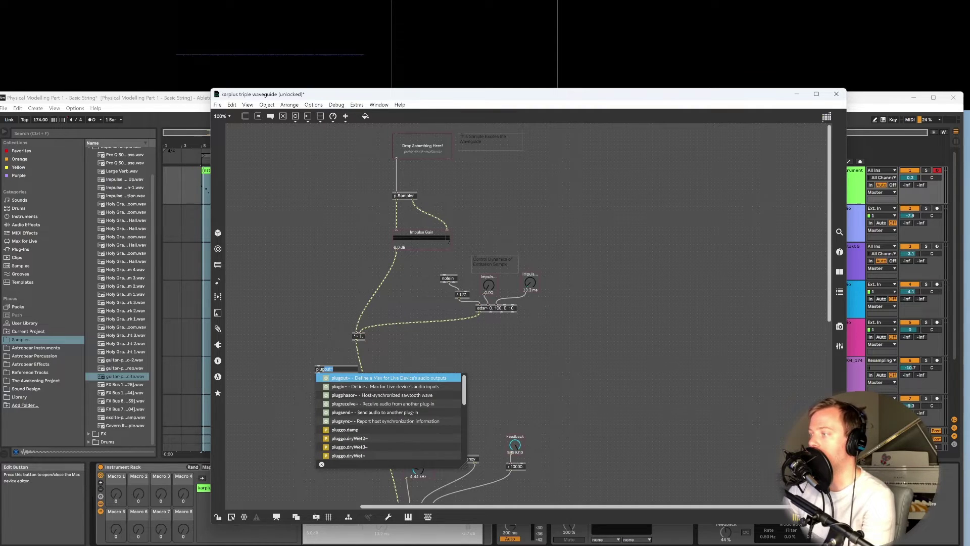
pyautogui.press('Return')
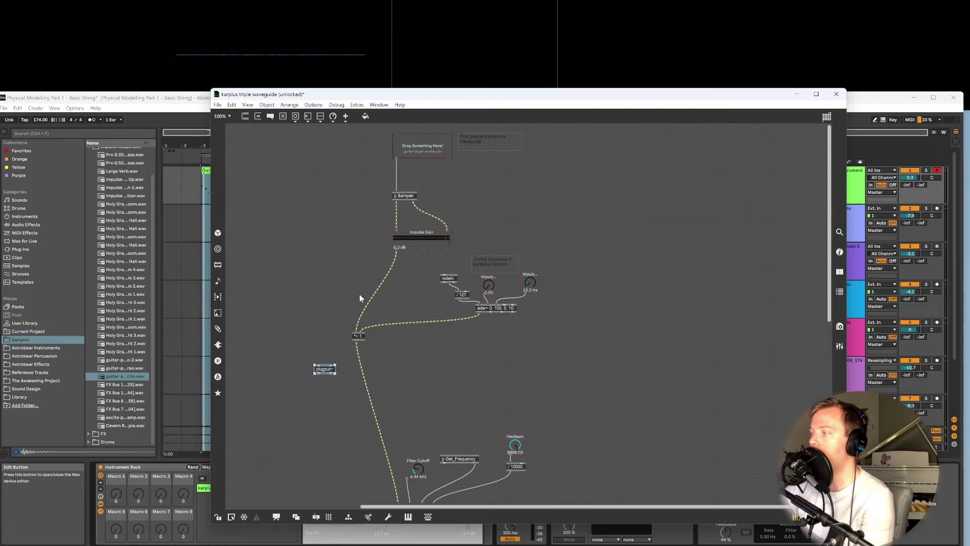
# - Delete the patch cord leading from the *~ 1. multiplier to the waveguide and connect the multiplier to plugout~ instead
pyautogui.click(360, 353)
pyautogui.click(359, 354)
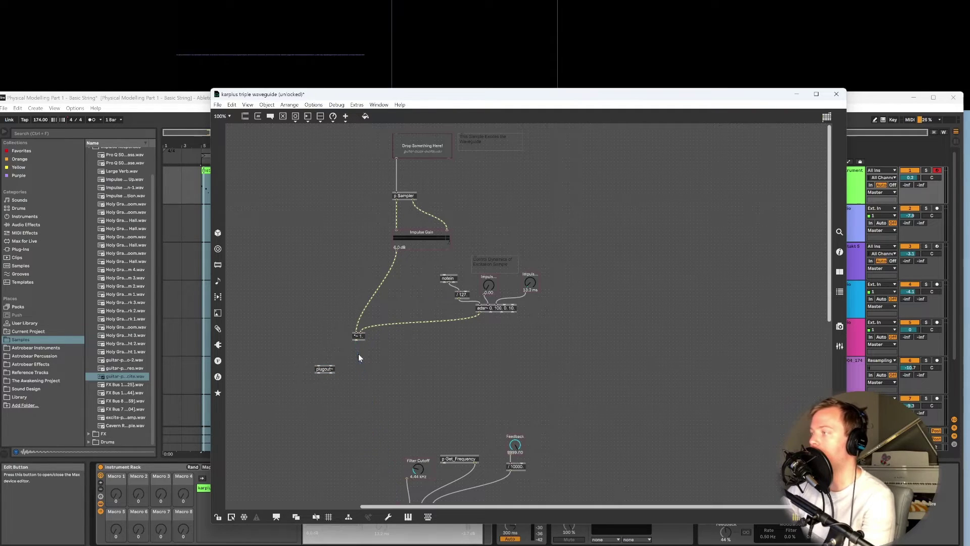
pyautogui.moveTo(332, 351)
pyautogui.mouseDown()
pyautogui.moveTo(318, 364)
pyautogui.moveTo(331, 364)
pyautogui.mouseUp()
# - Move the Max editor out of the way, play the first Instrument Rack clip and solo the 1 Instrument track
pyautogui.moveTo(367, 95); pyautogui.dragTo(571, 92)
pyautogui.click(243, 171)
pyautogui.press('space')
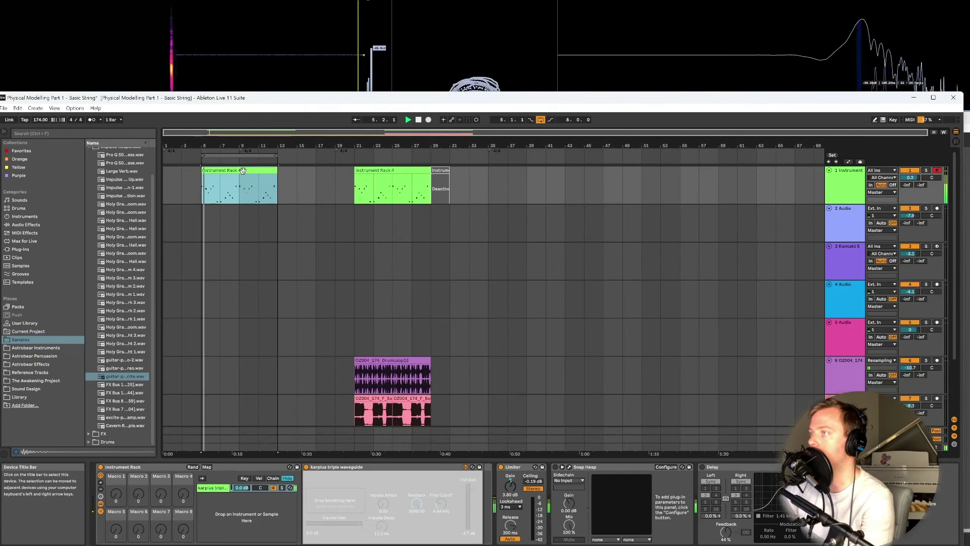
pyautogui.click(925, 171)
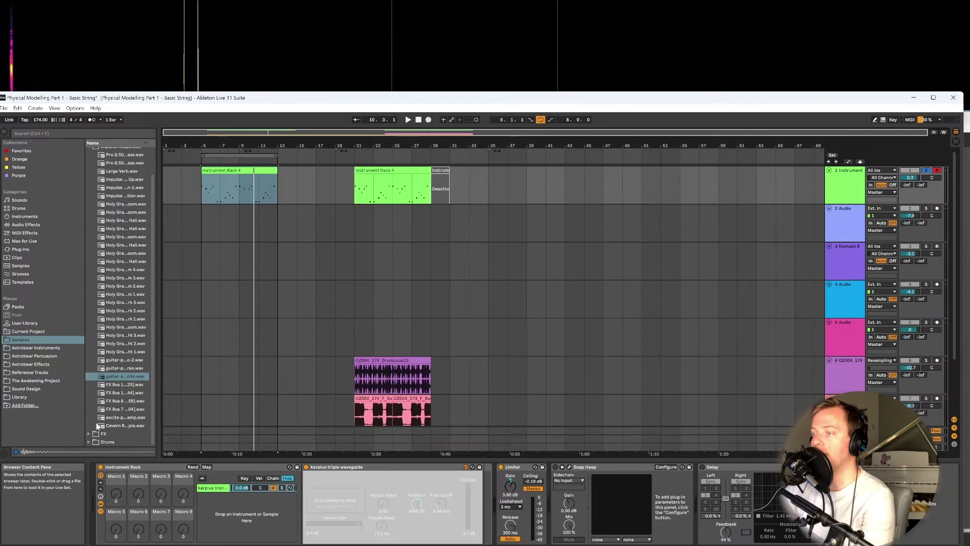
# - Browse the samples to Drums, Snares, Sidestick and select a Stick sample
pyautogui.click(89, 442)
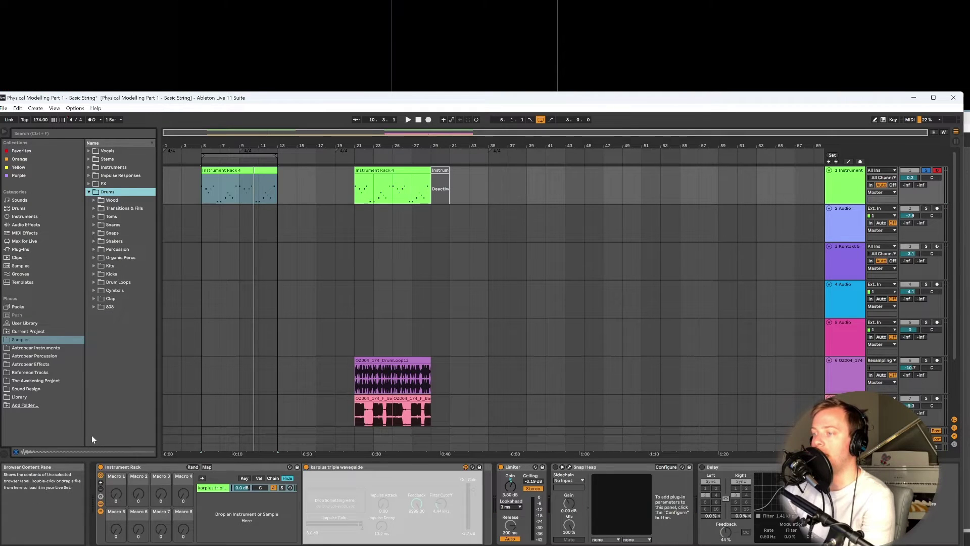
pyautogui.click(94, 282)
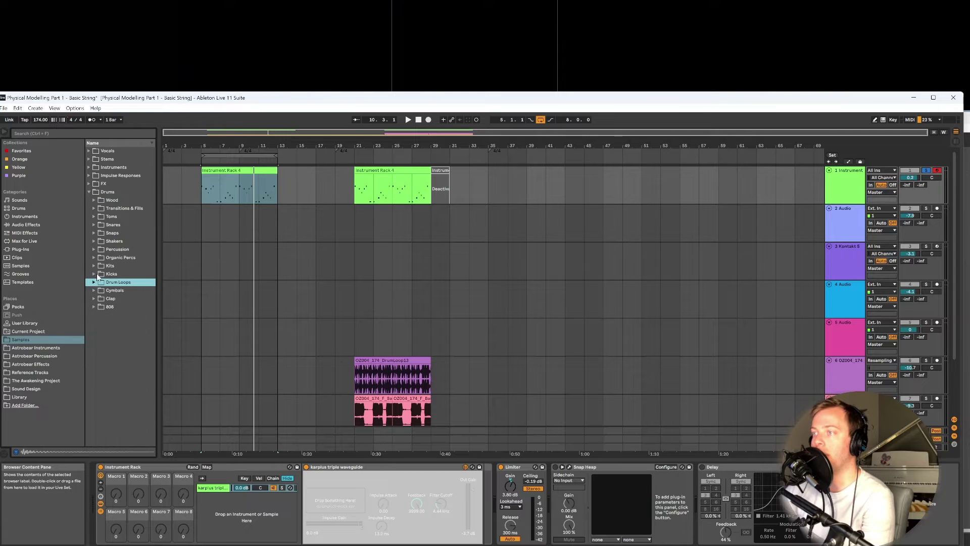
pyautogui.click(95, 225)
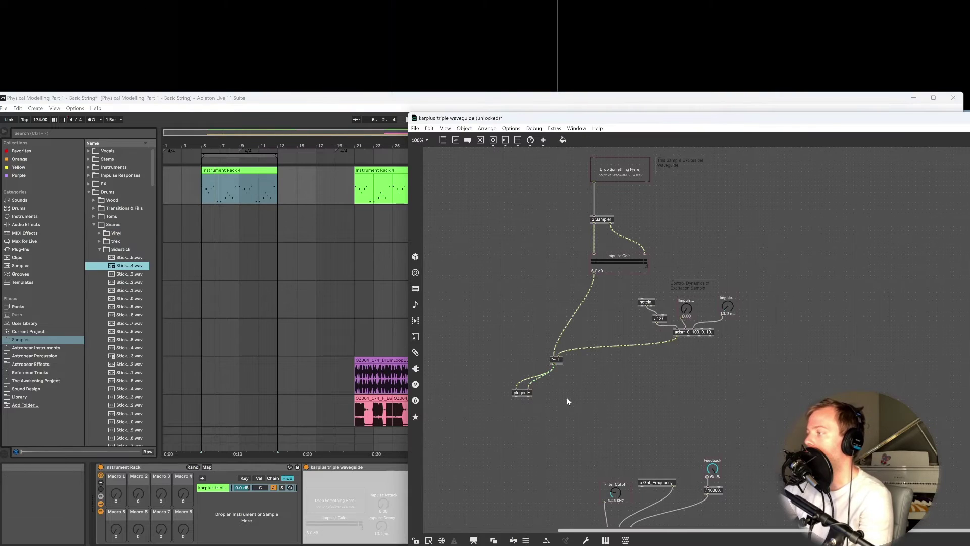
# - Undo the plugout~ wiring to reconnect the multiplier to the waveguide, and delete the added plugout~ object
pyautogui.hotkey('ctrl', 'z')
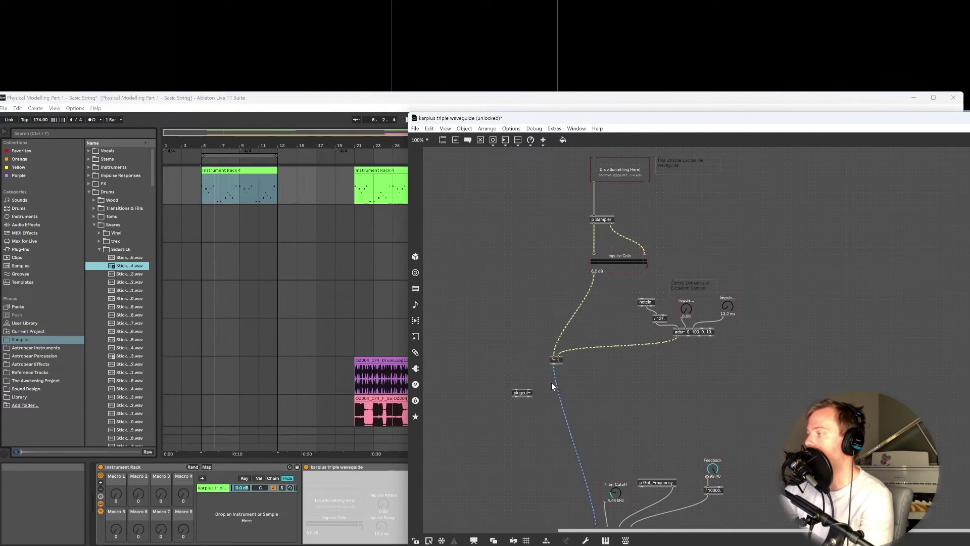
pyautogui.click(523, 393)
pyautogui.press('Delete')
# - Lock the patch and set the Filter Cutoff dial above Triple Waveguide to 4.80 kHz
pyautogui.scroll(-3, 568, 345)
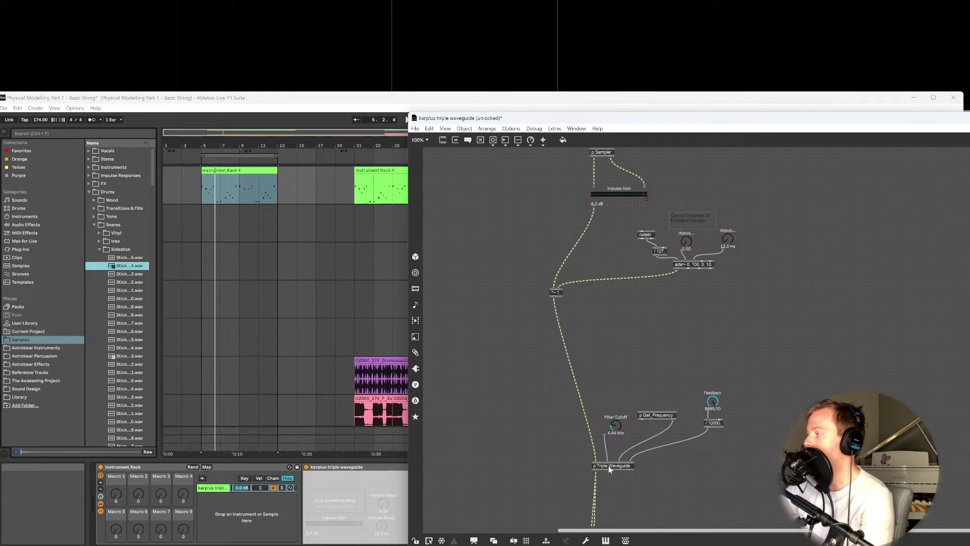
pyautogui.click(414, 541)
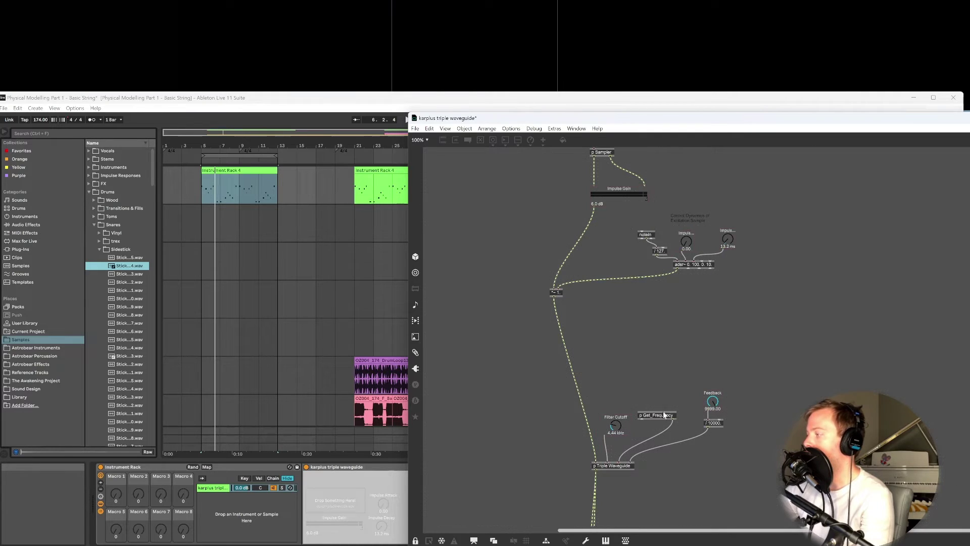
pyautogui.moveTo(615, 426); pyautogui.dragTo(616, 422)
# - Open the Get_Frequency subpatch, bring its window over the main patch to examine the note-to-frequency conversion, and close it
pyautogui.click(415, 541)
pyautogui.click(647, 418)
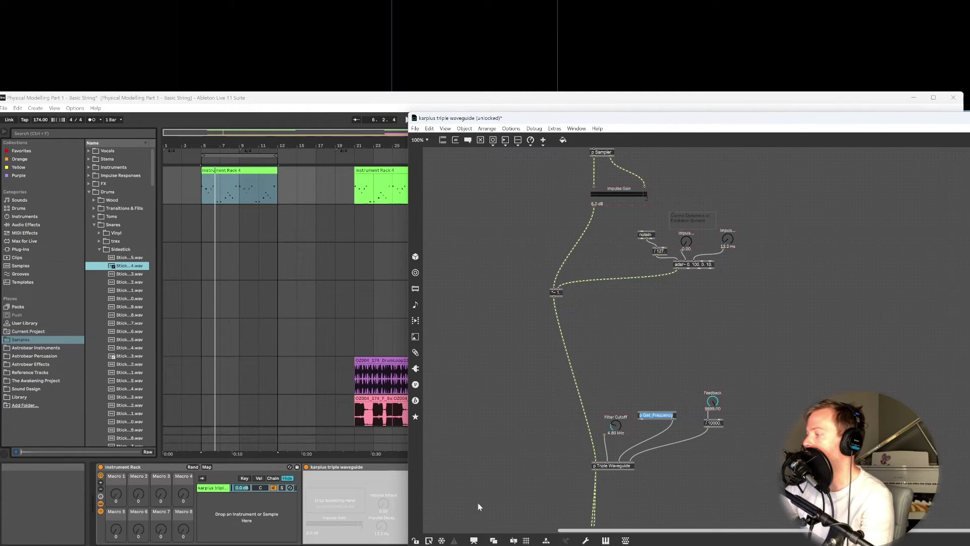
pyautogui.hotkey('ctrl', 'e')
pyautogui.doubleClick(656, 415)
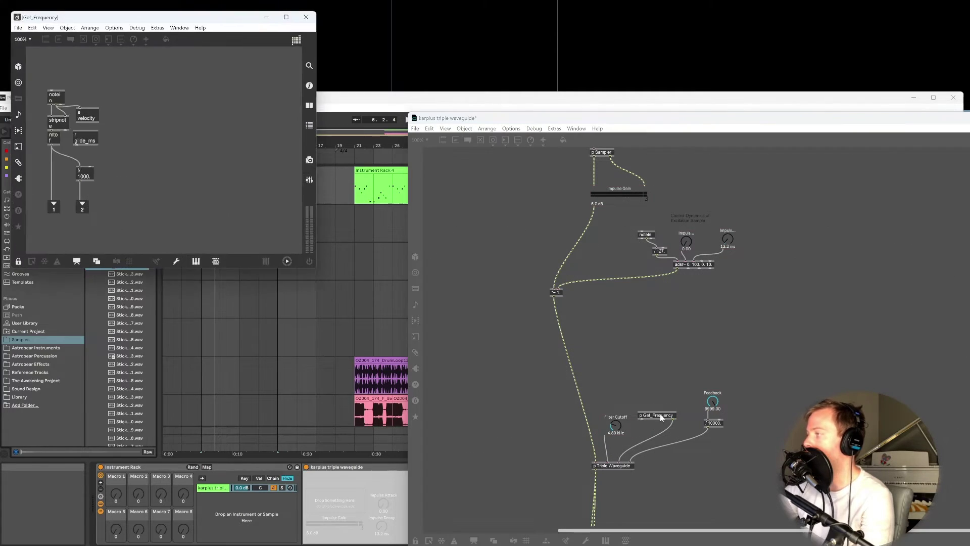
pyautogui.moveTo(214, 19); pyautogui.dragTo(550, 204)
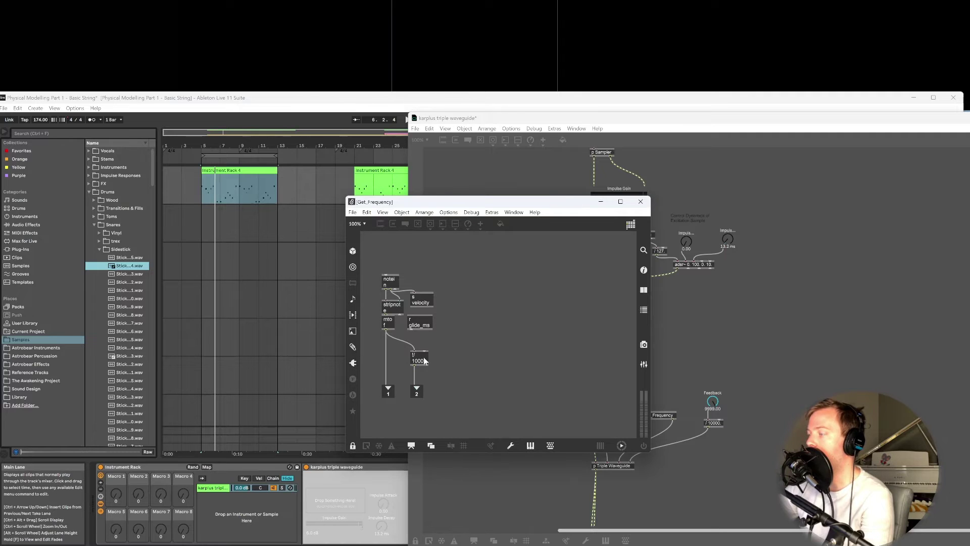
pyautogui.click(640, 202)
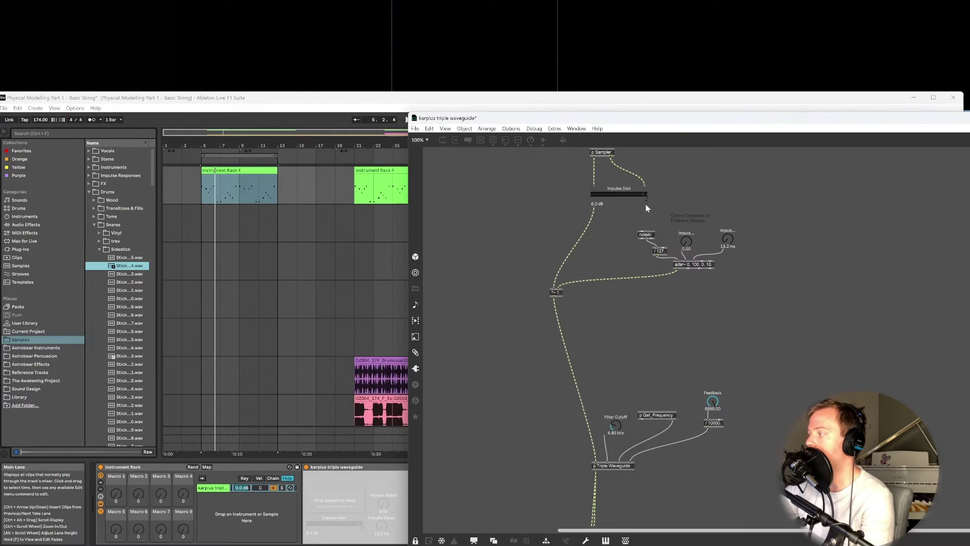
# - Unlock the patch, move the Feedback dial slightly farther above the / 10000. object, and lock the patch again
pyautogui.hotkey('ctrl', 'e')
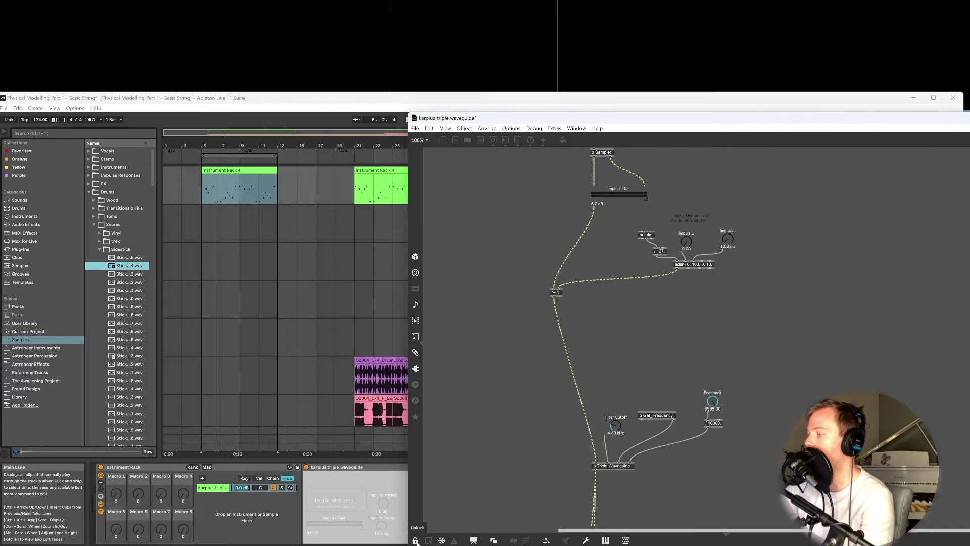
pyautogui.moveTo(714, 410); pyautogui.dragTo(713, 396)
pyautogui.hotkey('ctrl', 'e')
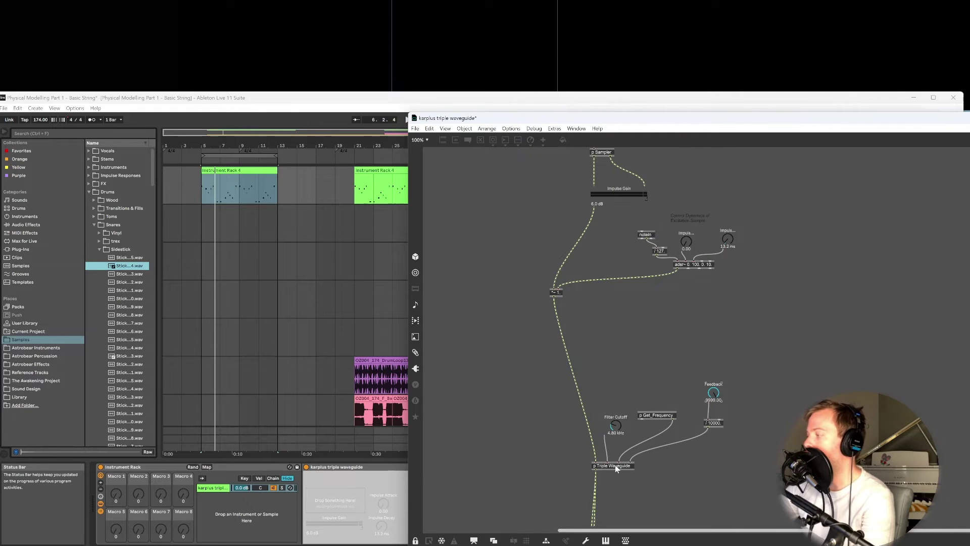
# - Move the Out Gain slider and plugout~ object together up to just below Triple Waveguide and relock the patch
pyautogui.scroll(-5, 615, 465)
pyautogui.scroll(-6, 609, 501)
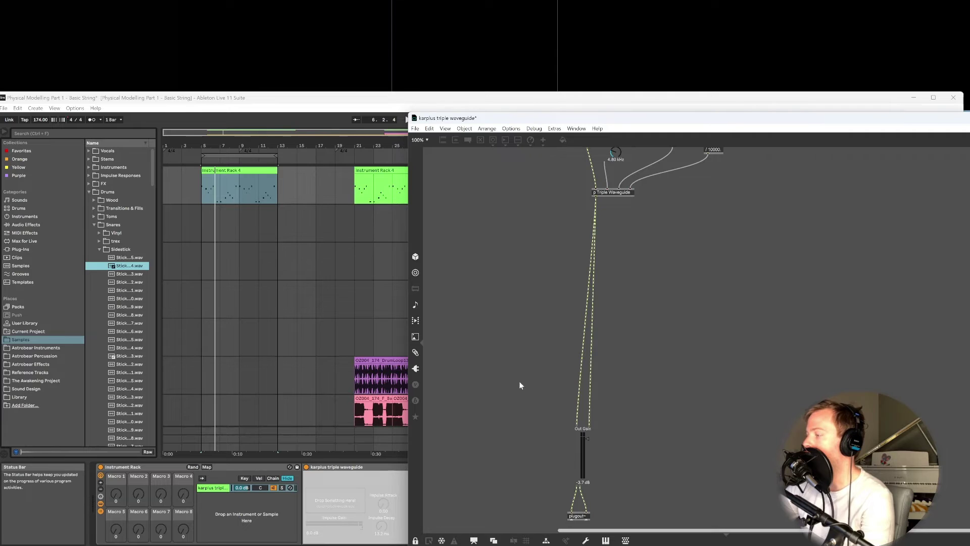
pyautogui.click(414, 541)
pyautogui.moveTo(616, 516); pyautogui.dragTo(600, 253)
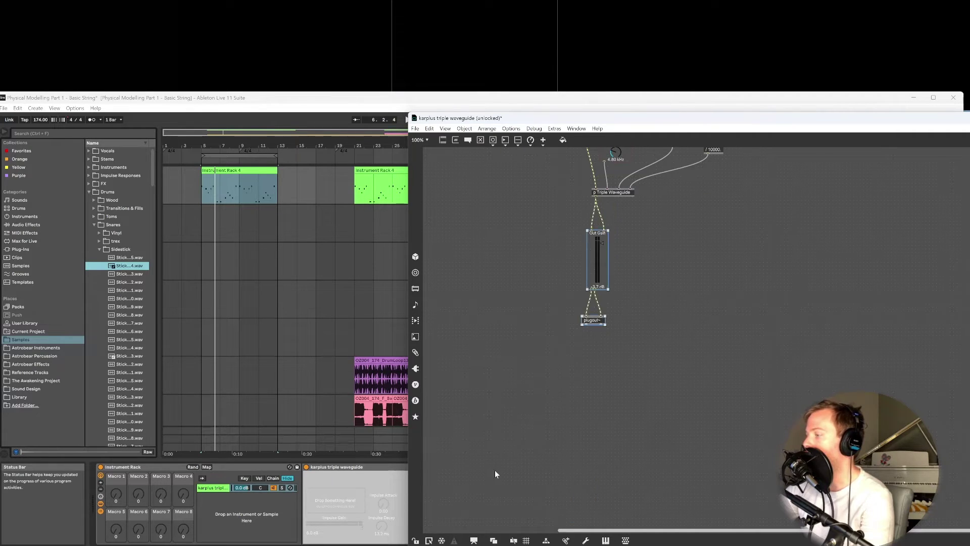
pyautogui.click(417, 541)
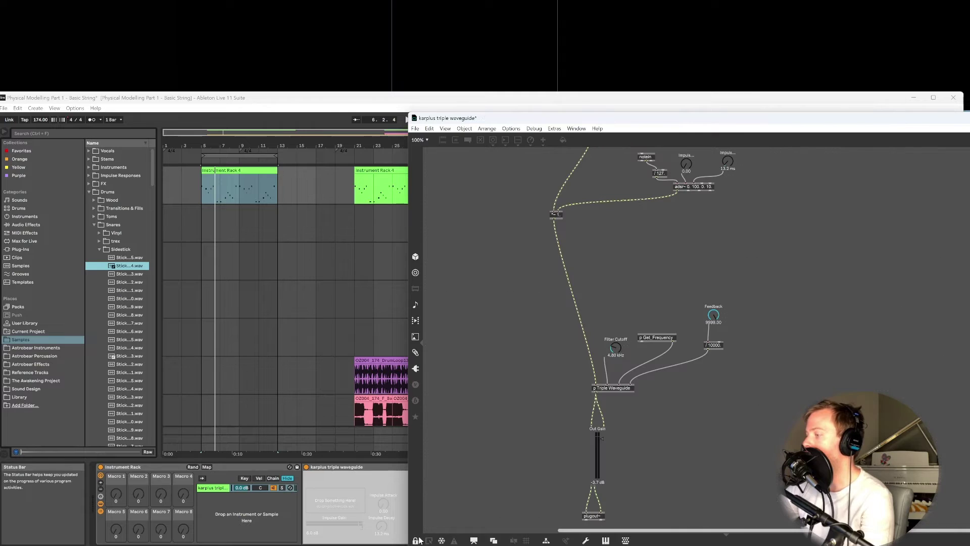
# - Open the Triple Waveguide subpatch, reposition its window and examine the three partial waveguides and their feedback loop
pyautogui.doubleClick(622, 390)
pyautogui.moveTo(584, 124); pyautogui.dragTo(423, 119)
pyautogui.scroll(-5, 402, 257)
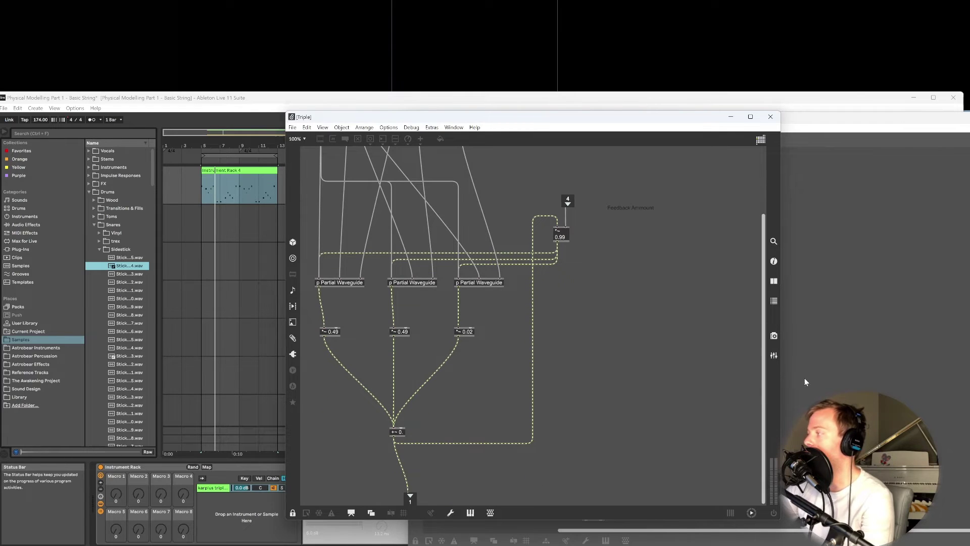
pyautogui.moveTo(764, 399); pyautogui.dragTo(764, 332)
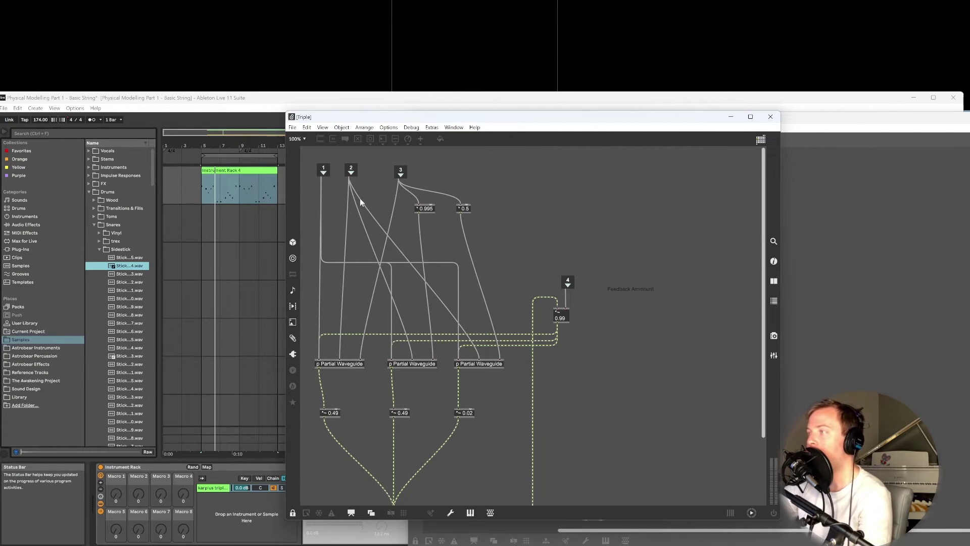
# - In the first Partial Waveguide subpatch, place the p Delay inlet beside inlet 1 and the p Filter inlet farther out, and close it
pyautogui.doubleClick(347, 365)
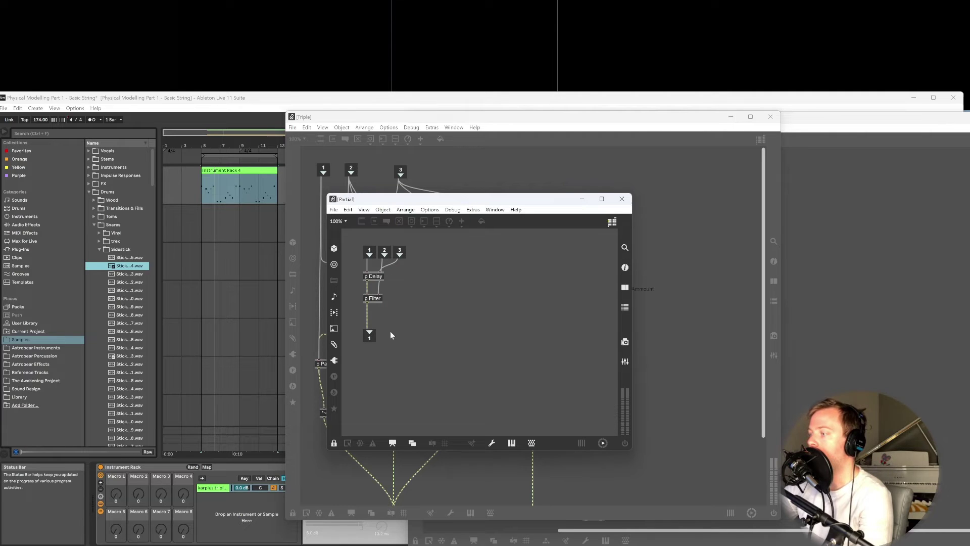
pyautogui.click(334, 442)
pyautogui.moveTo(399, 251)
pyautogui.mouseDown()
pyautogui.moveTo(428, 274)
pyautogui.moveTo(400, 248)
pyautogui.moveTo(388, 251)
pyautogui.mouseUp()
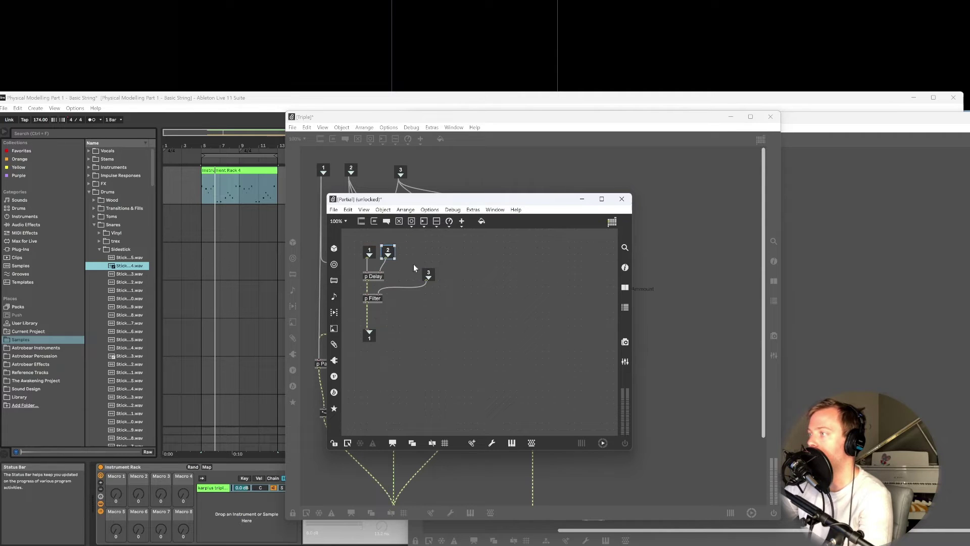
pyautogui.moveTo(432, 276); pyautogui.dragTo(422, 268)
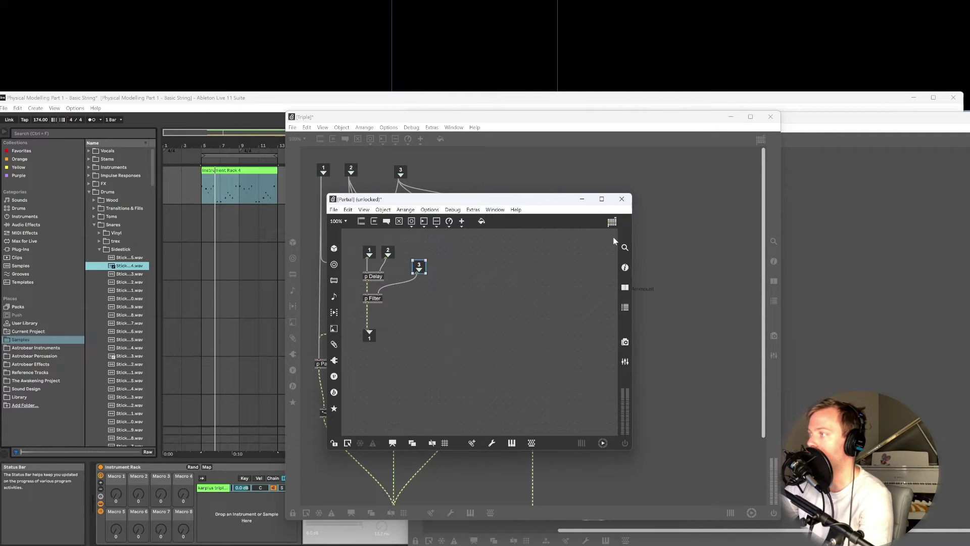
pyautogui.click(622, 199)
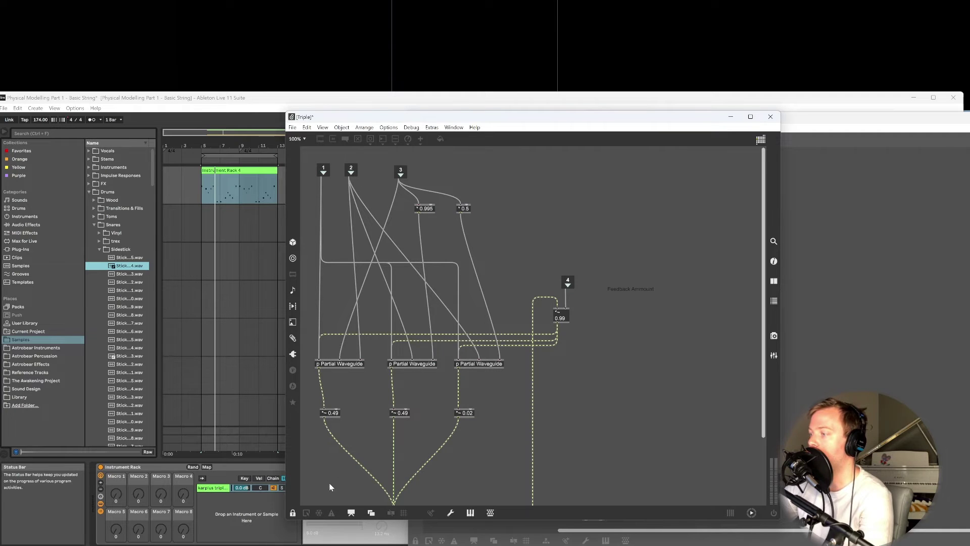
# - Unlock the Triple Waveguide subpatch, move inlets 2 and 3 closer together and raise inlet 4 above the feedback multiplier
pyautogui.click(293, 511)
pyautogui.moveTo(355, 170); pyautogui.dragTo(391, 171)
pyautogui.moveTo(573, 279); pyautogui.dragTo(571, 257)
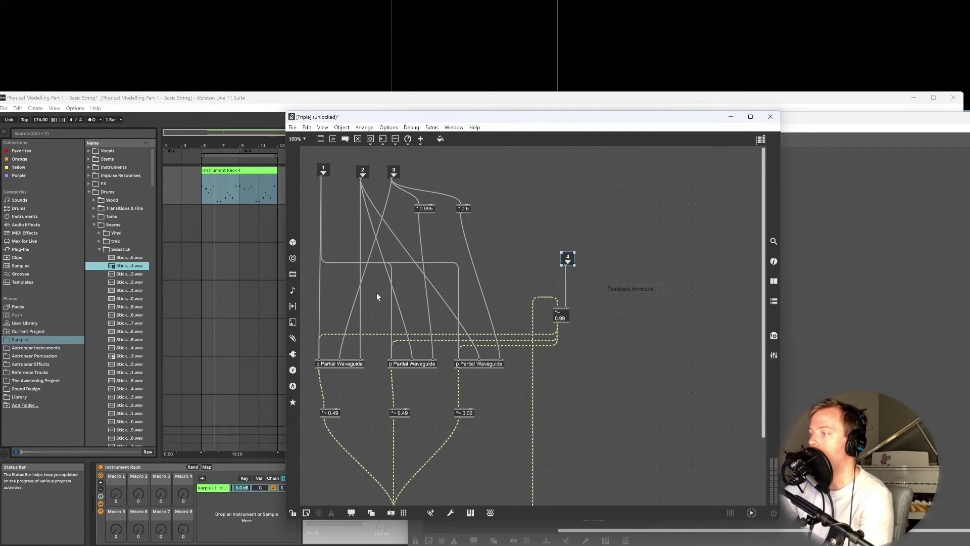
# - Examine how inlet 3 and the * 0.995 and * 0.5 multipliers feed the three Partial Waveguide objects
pyautogui.scroll(-3, 353, 334)
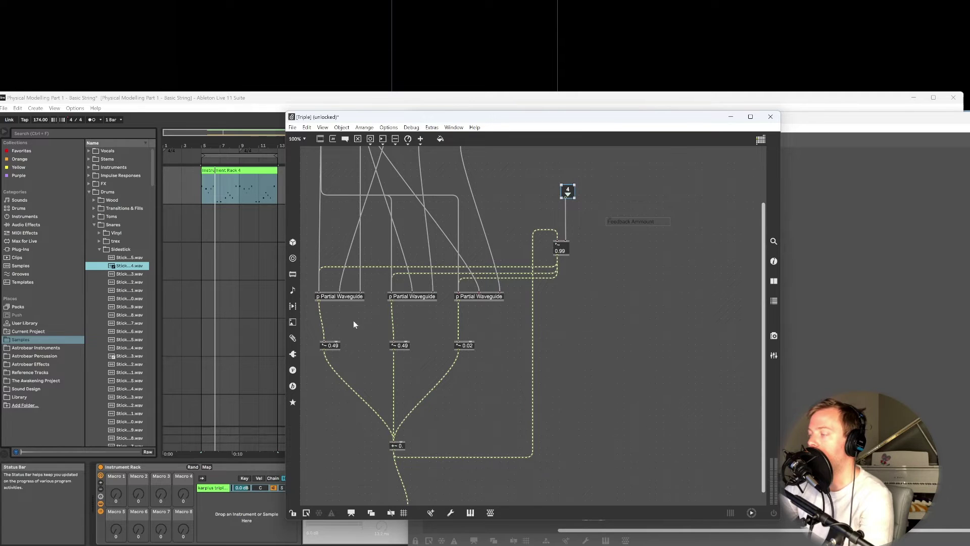
pyautogui.scroll(3, 394, 299)
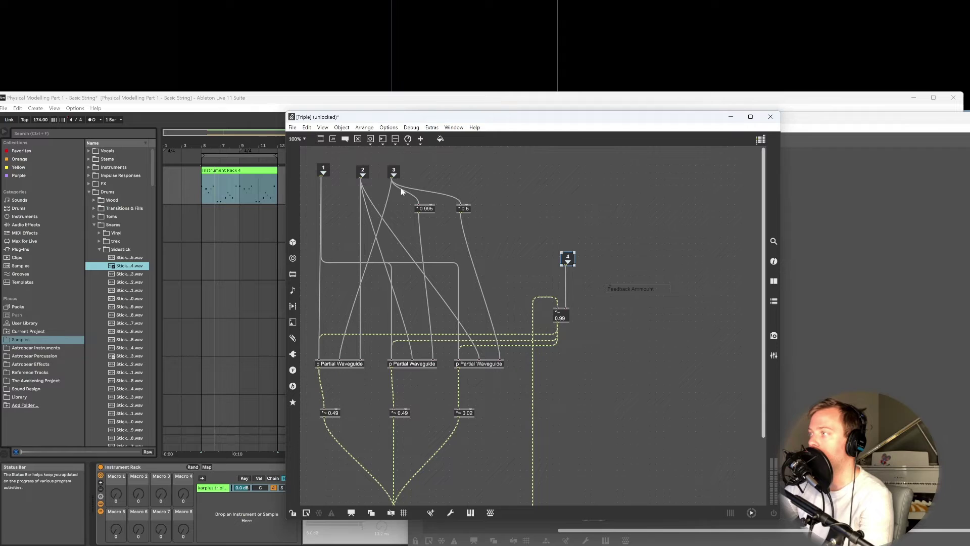
pyautogui.click(336, 362)
pyautogui.click(406, 364)
pyautogui.click(427, 209)
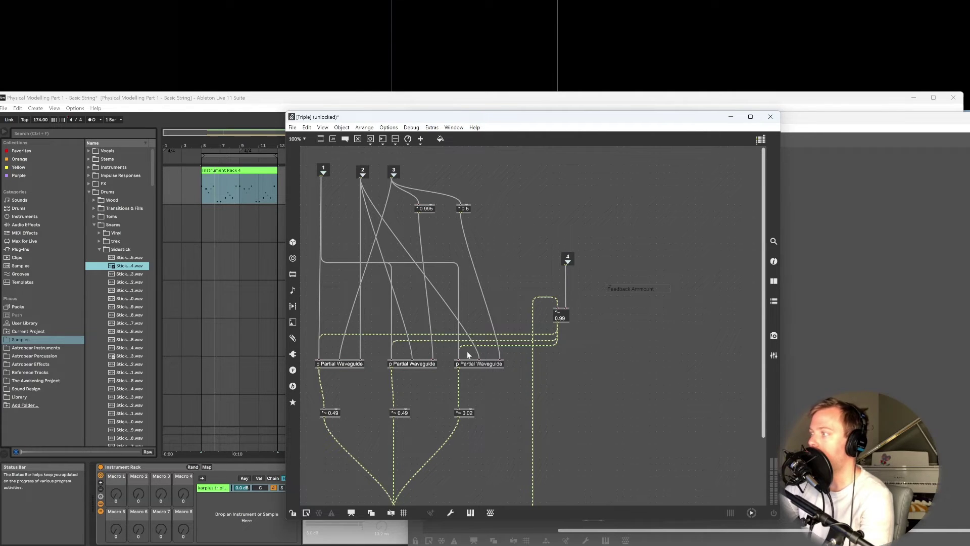
pyautogui.click(478, 364)
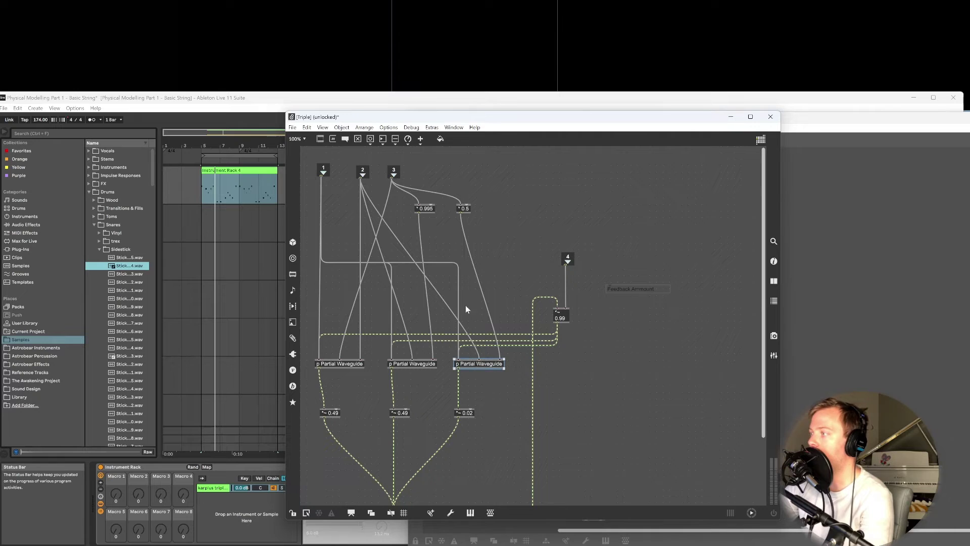
pyautogui.click(470, 213)
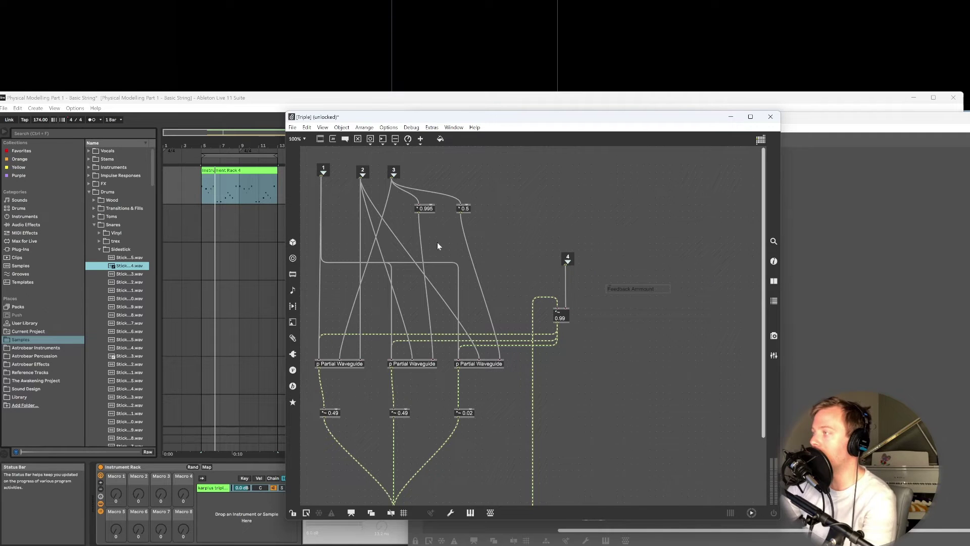
# - Examine the *~ 0.49 and *~ 0.02 gain multipliers and summing below the Partial Waveguides, and close the Triple Waveguide window
pyautogui.scroll(-4, 451, 272)
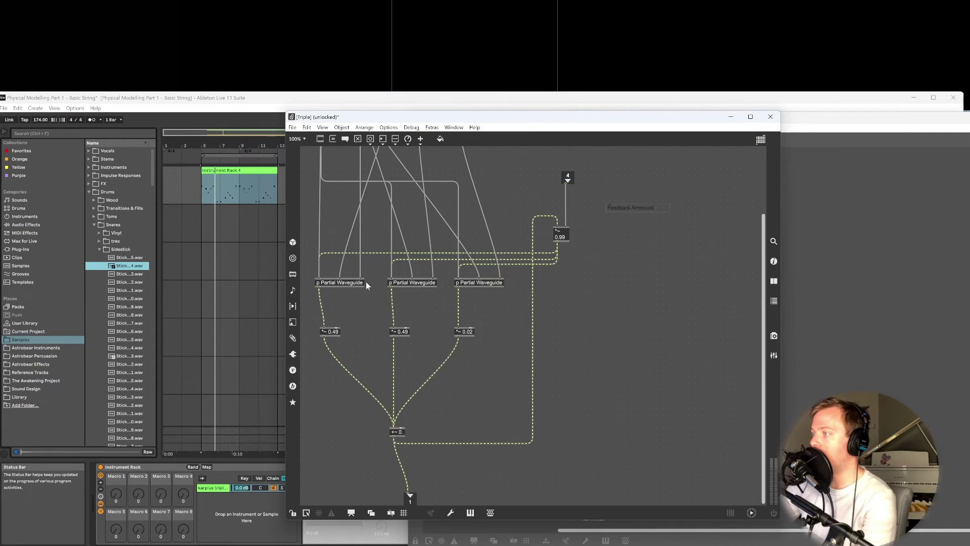
pyautogui.moveTo(385, 293); pyautogui.dragTo(349, 283)
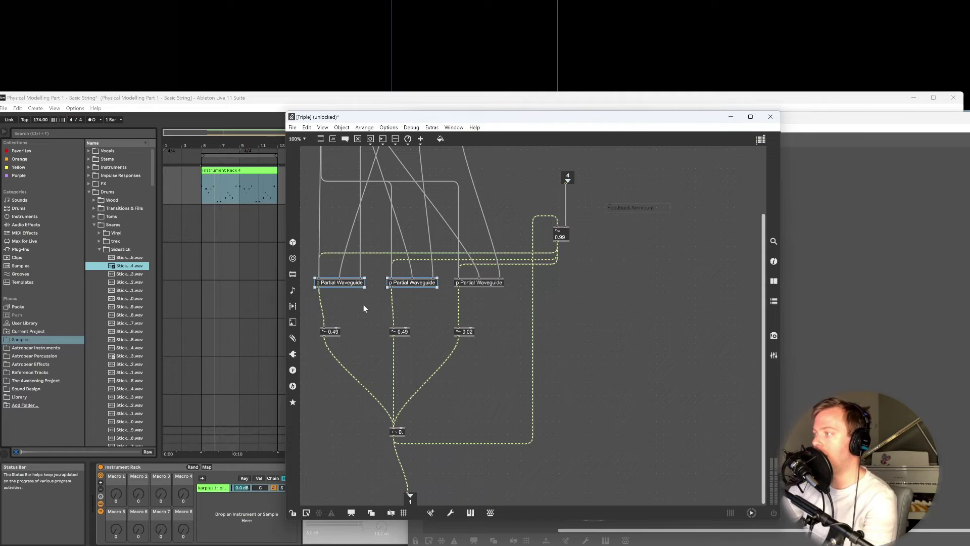
pyautogui.moveTo(389, 335); pyautogui.dragTo(333, 332)
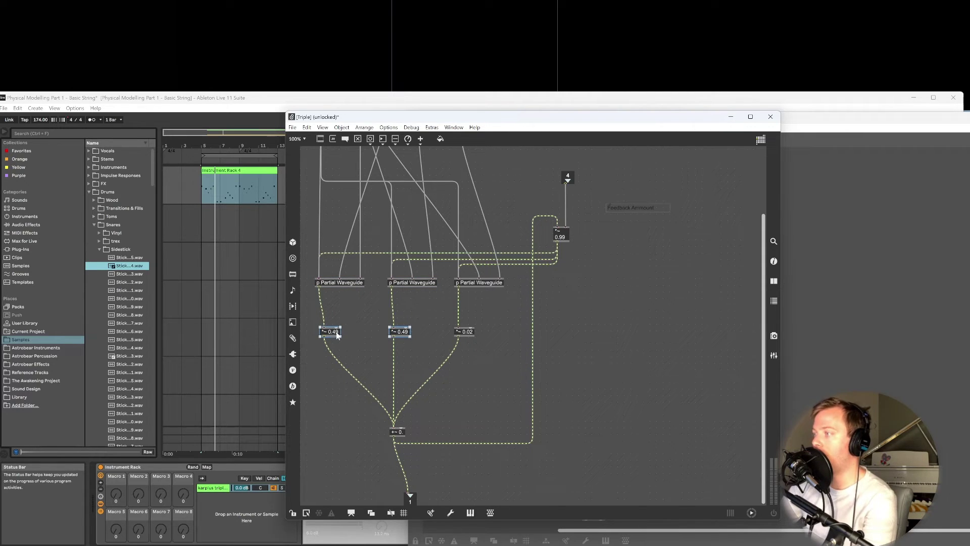
pyautogui.click(488, 284)
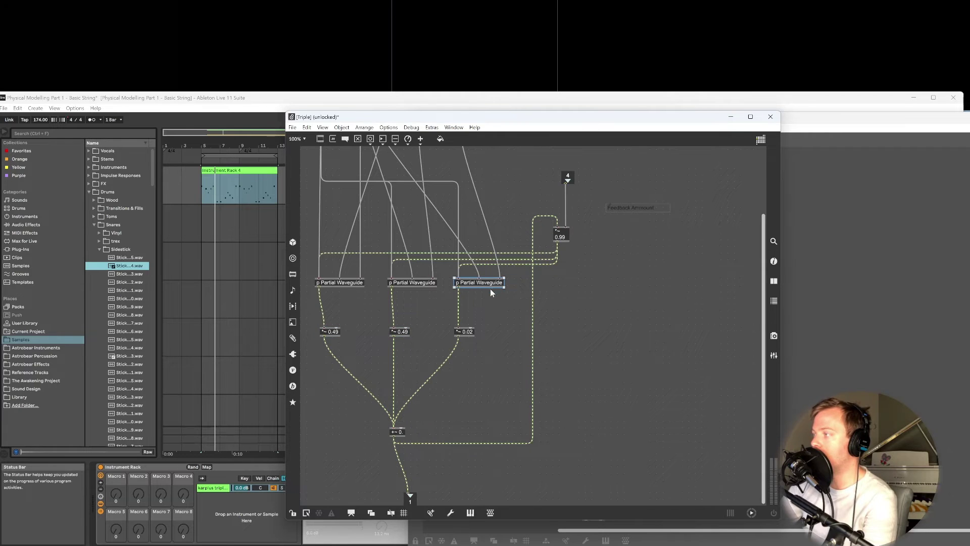
pyautogui.scroll(4, 490, 288)
pyautogui.scroll(-3, 483, 364)
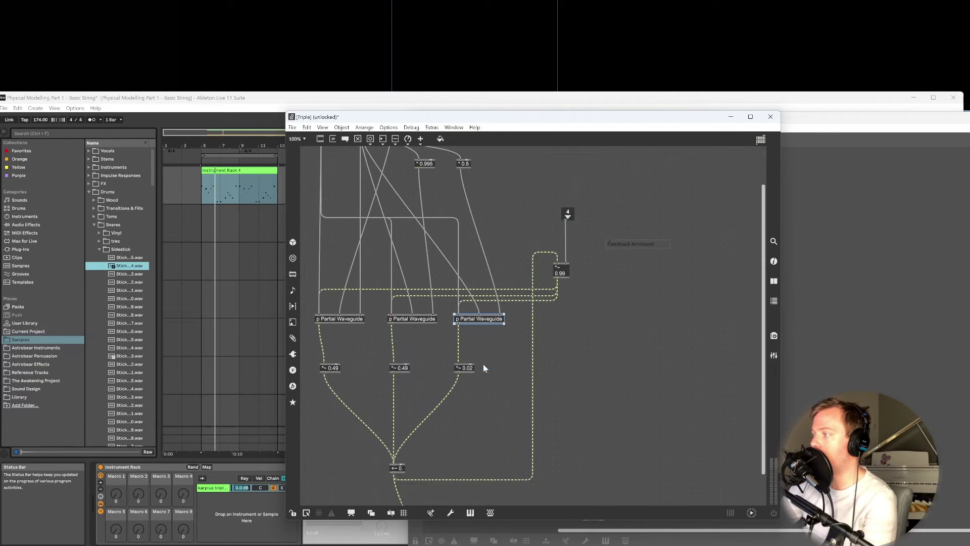
pyautogui.click(471, 348)
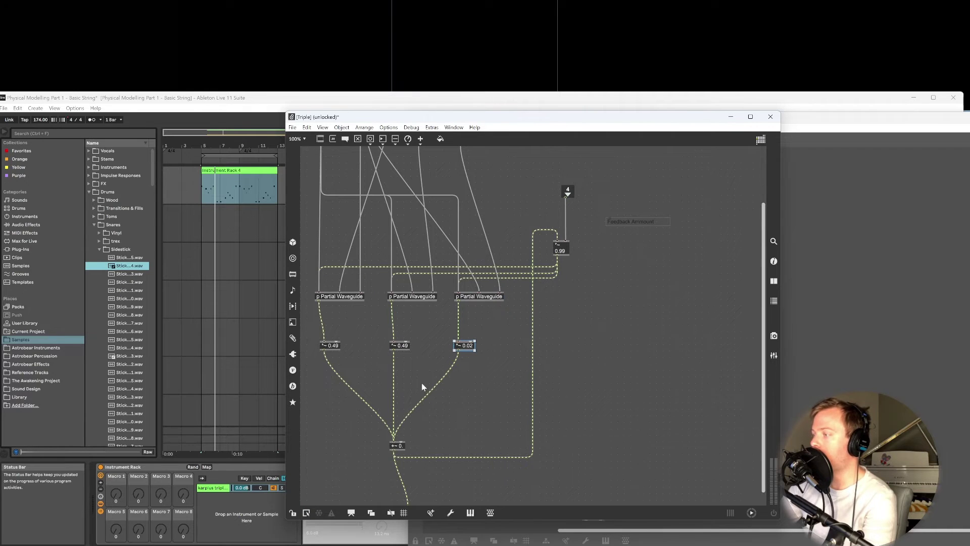
pyautogui.scroll(-1, 421, 384)
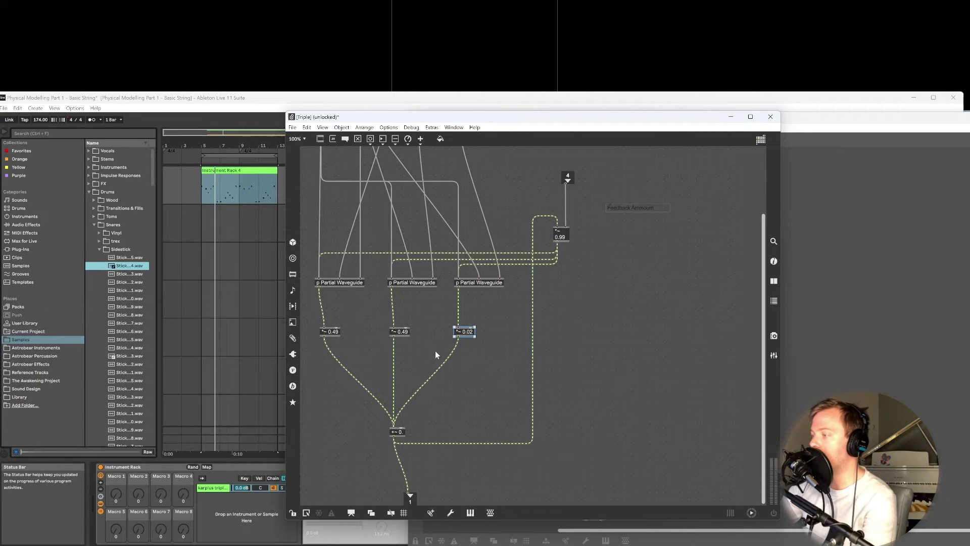
pyautogui.click(778, 121)
pyautogui.scroll(-1, 647, 379)
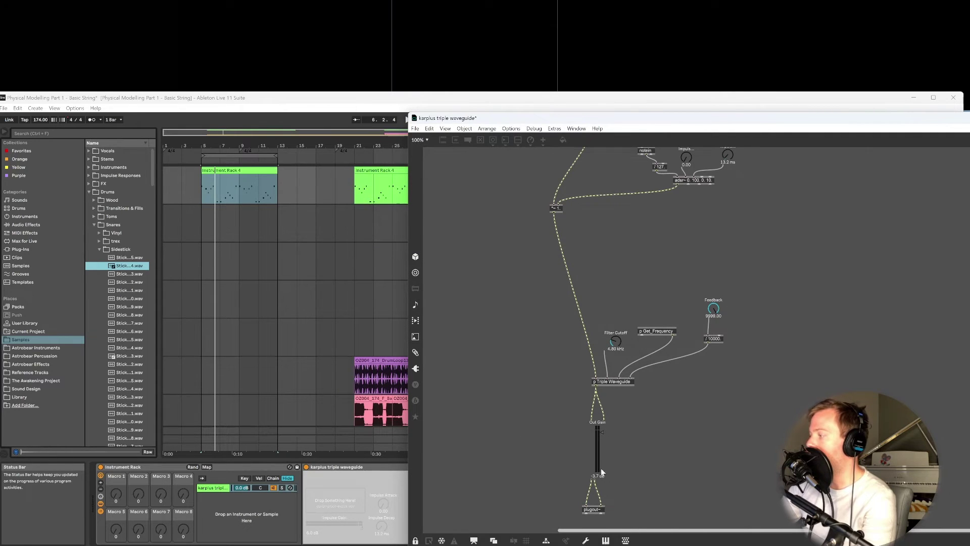
# - Reduce the karplus triple waveguide editor from full size and close it, saving the changes to karplus triple waveguide.amxd
pyautogui.press('super+Down')
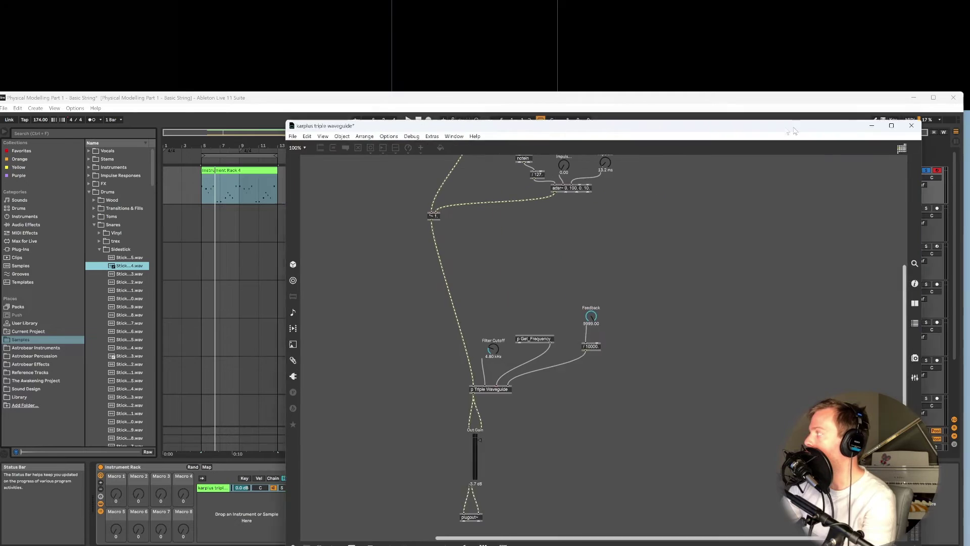
pyautogui.click(849, 126)
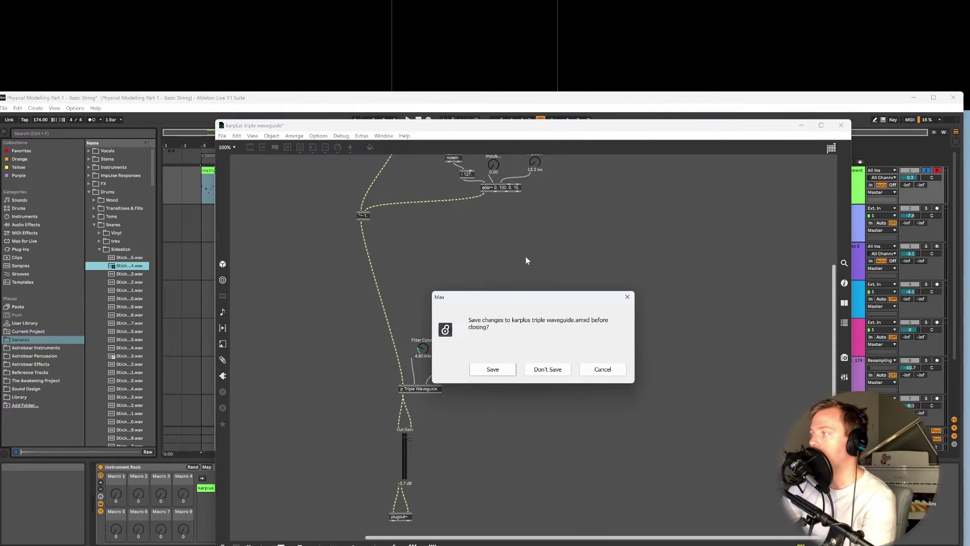
pyautogui.click(493, 369)
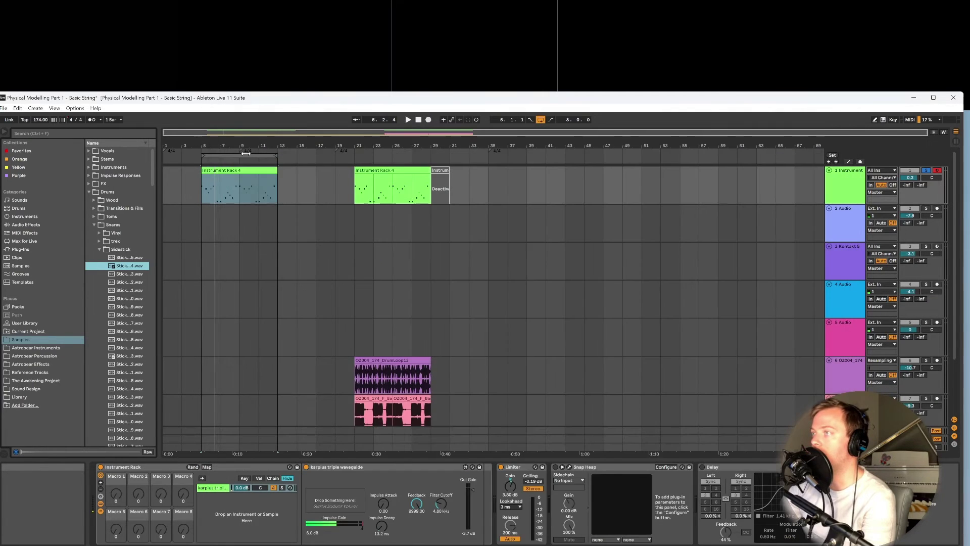
# - Play the looped clip and raise the waveguide device's Filter Cutoff to about 6.09 kHz
pyautogui.press('space')
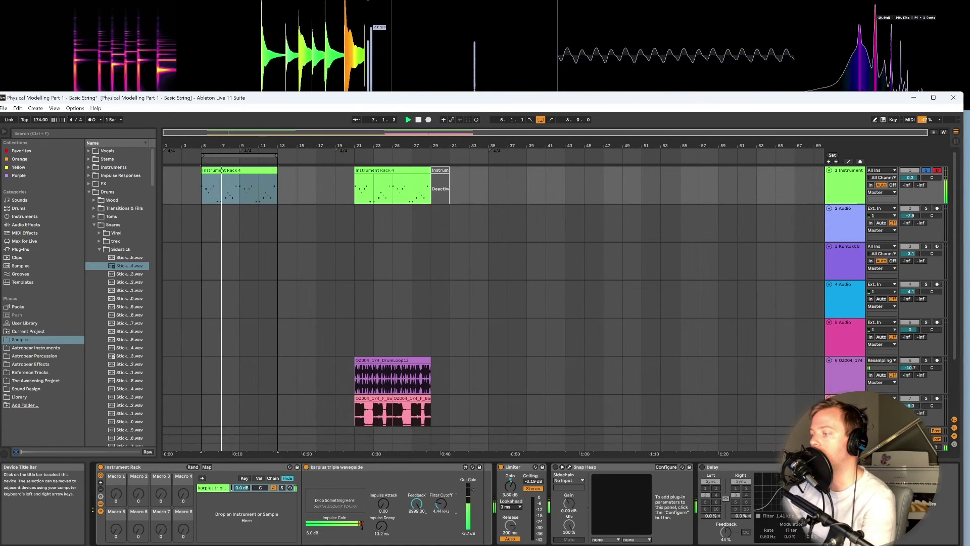
pyautogui.moveTo(440, 504); pyautogui.dragTo(441, 495)
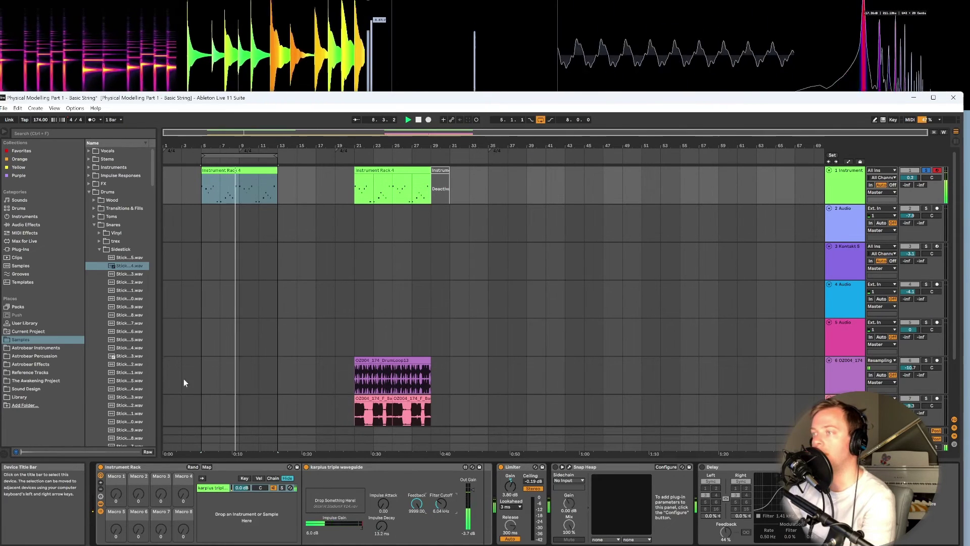
pyautogui.moveTo(440, 504)
pyautogui.mouseDown()
pyautogui.moveTo(440, 486)
pyautogui.moveTo(441, 499)
pyautogui.mouseUp()
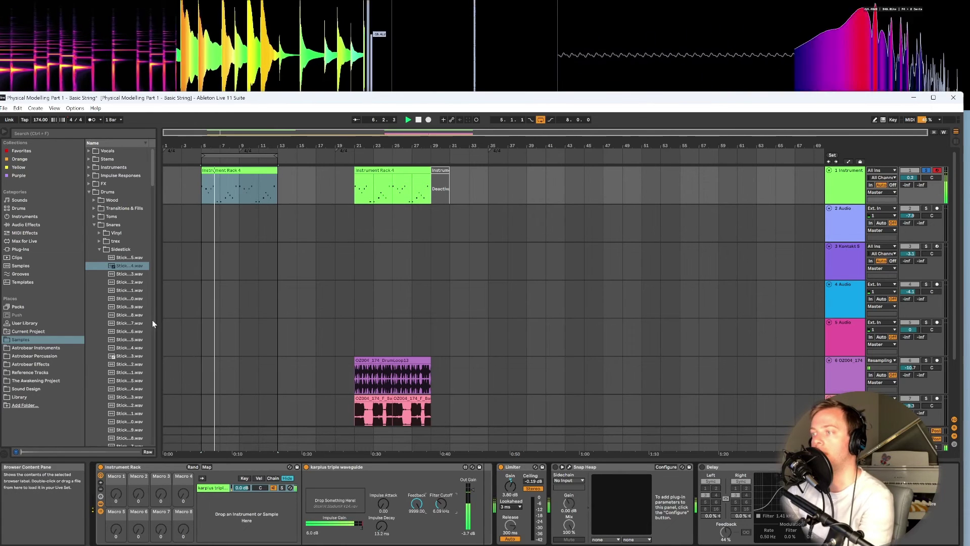
# - Load the first kick sample from the Kicks folder into the karplus triple waveguide device and play the loop
pyautogui.click(94, 224)
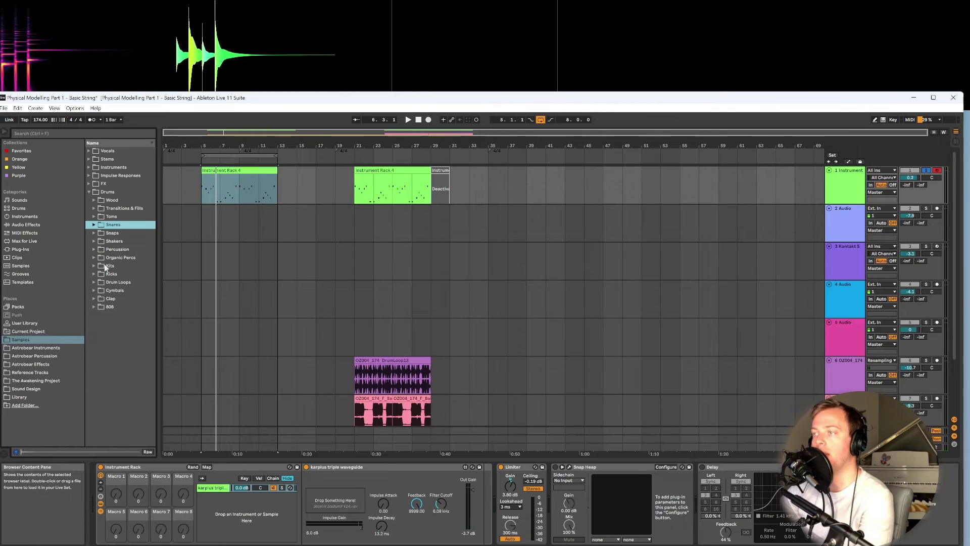
pyautogui.click(94, 274)
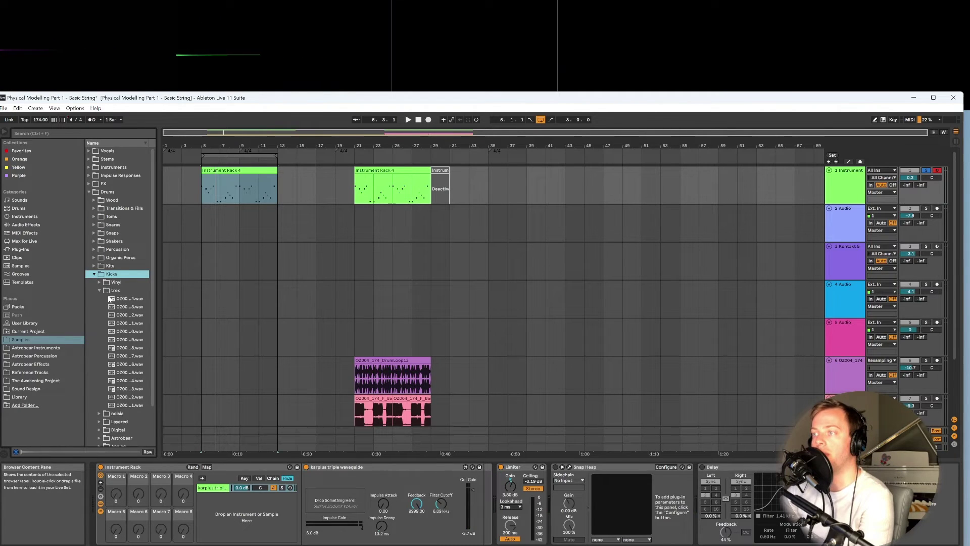
pyautogui.moveTo(123, 299); pyautogui.dragTo(330, 507)
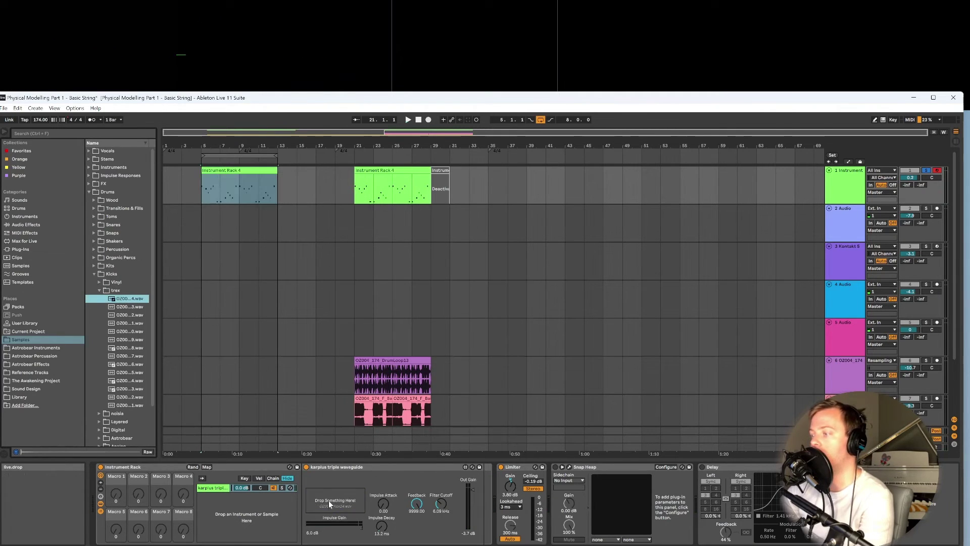
pyautogui.press('space')
# - Try other kick samples from the same folder as the waveguide's exciter, playing the loop with them
pyautogui.moveTo(123, 373); pyautogui.dragTo(329, 496)
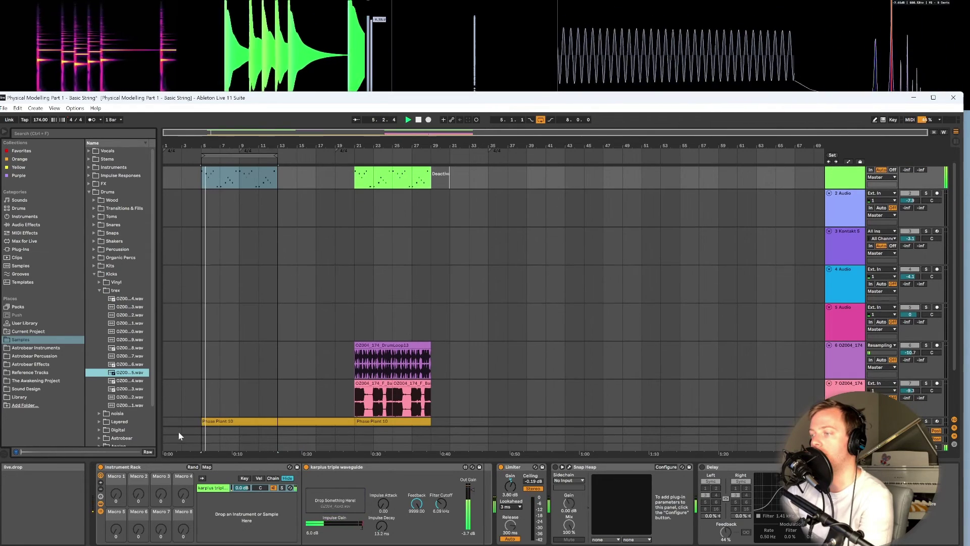
pyautogui.press('space')
pyautogui.moveTo(123, 396); pyautogui.dragTo(331, 500)
pyautogui.press('space')
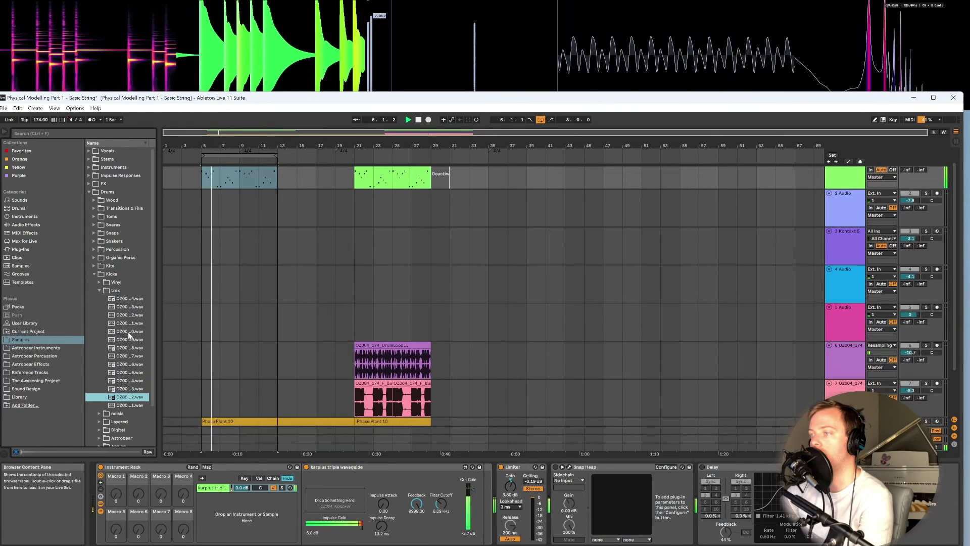
pyautogui.click(125, 299)
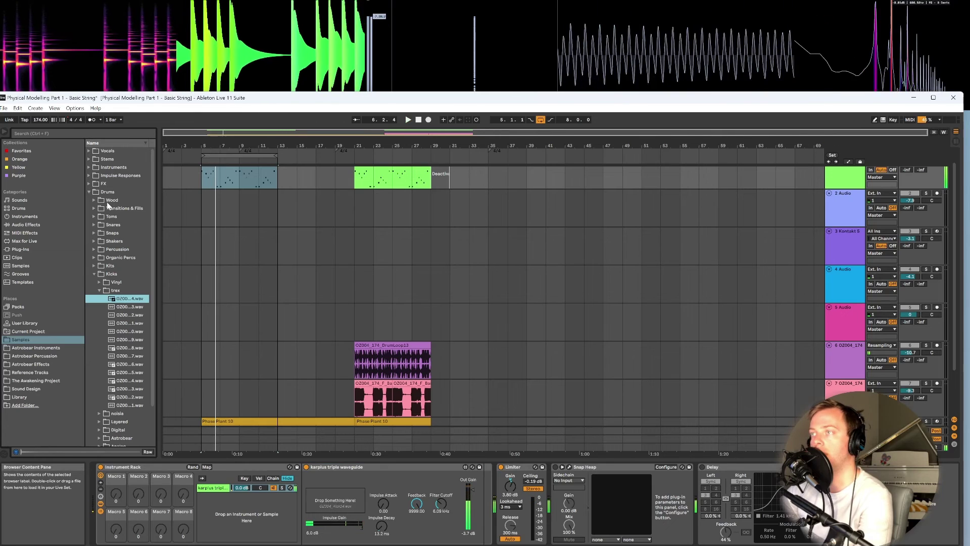
# - Collapse the Drums and Instruments folders, open the Impulse Responses folder and widen the browser to show full file names
pyautogui.click(90, 191)
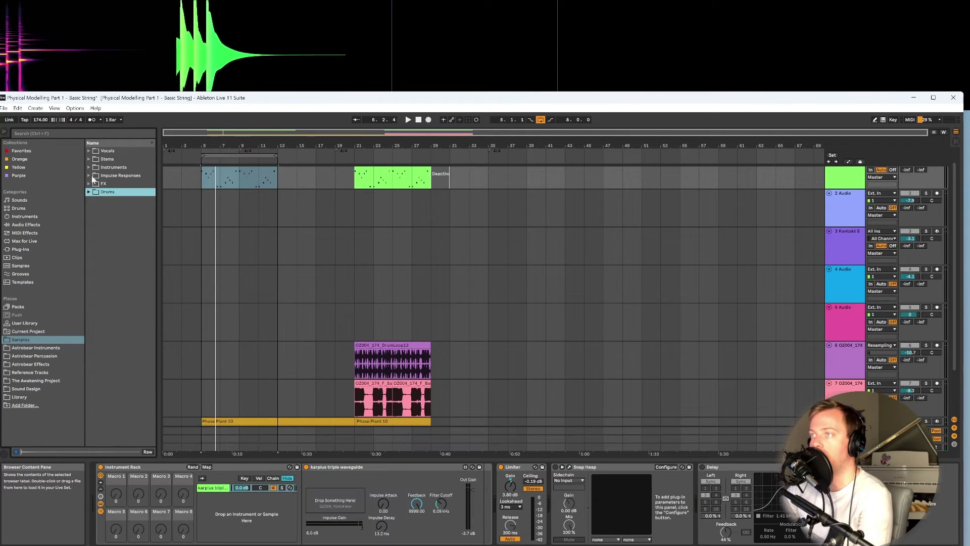
pyautogui.click(88, 167)
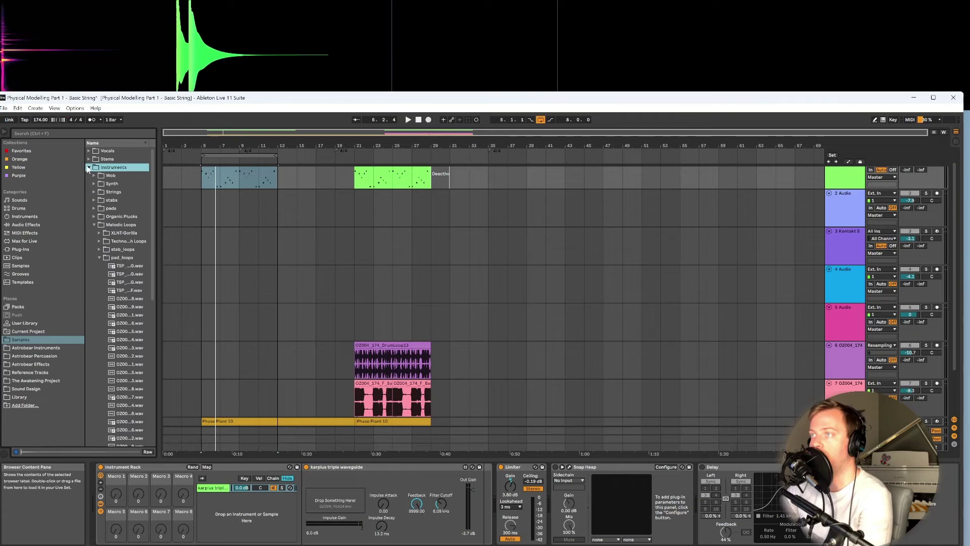
pyautogui.click(95, 226)
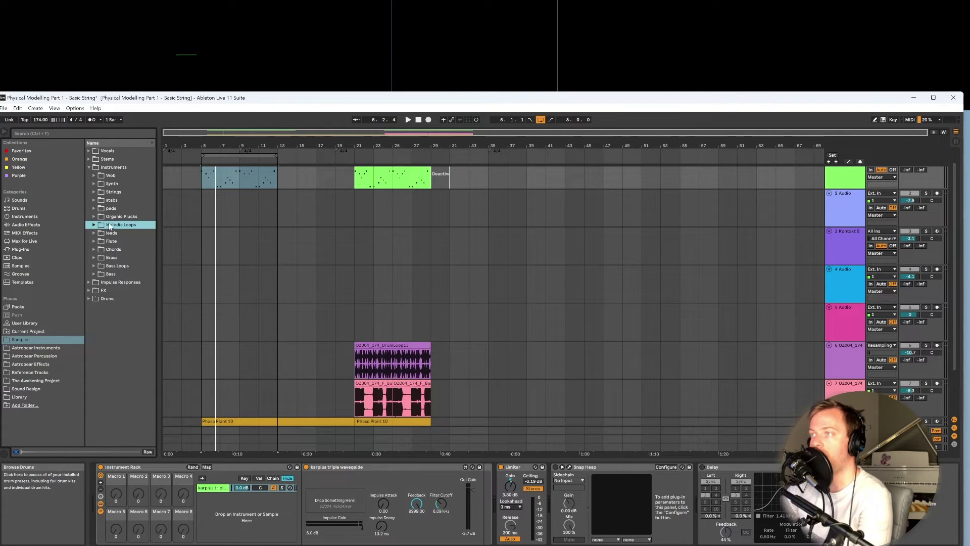
pyautogui.click(89, 168)
pyautogui.click(89, 175)
pyautogui.scroll(-3, 128, 270)
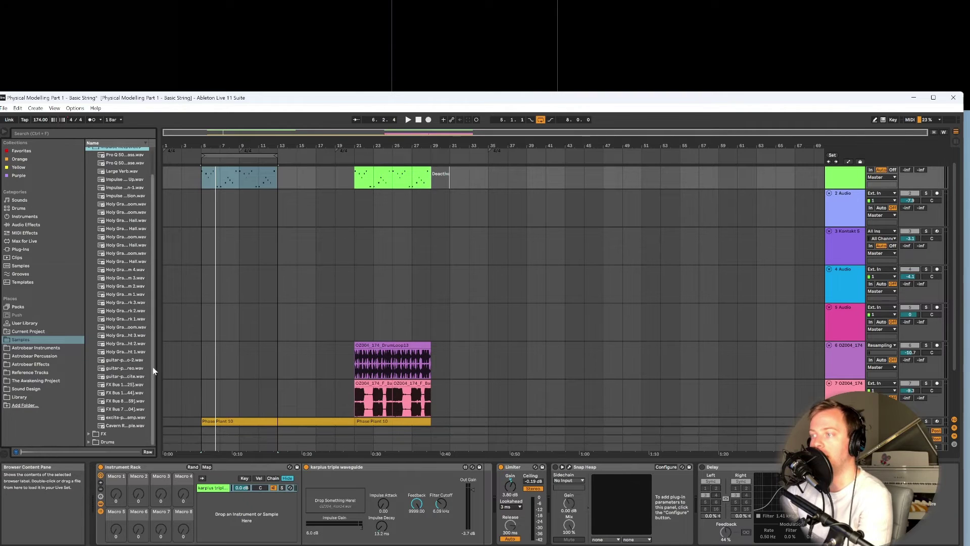
pyautogui.moveTo(158, 362); pyautogui.dragTo(221, 362)
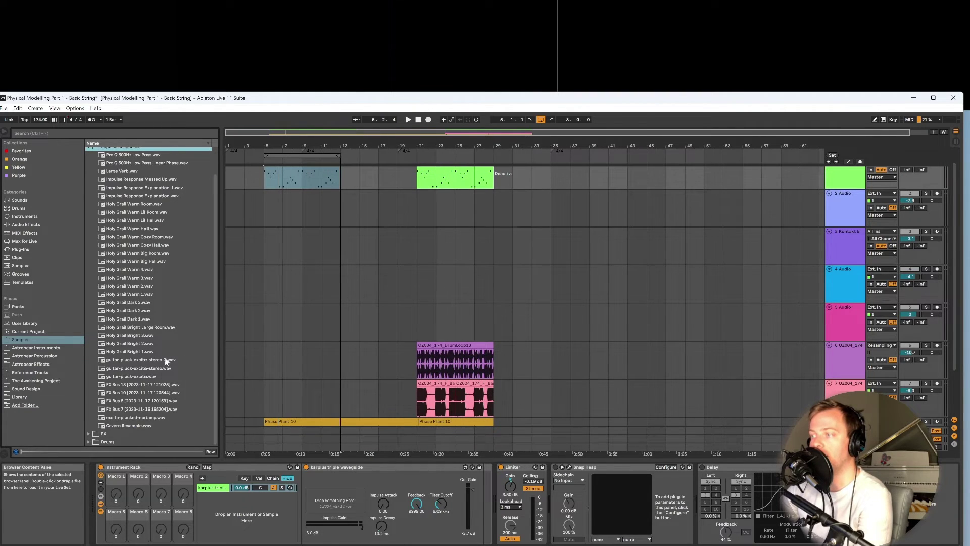
# - Load guitar-pluck-excite.wav into the karplus triple waveguide device as the exciter and play the looped section
pyautogui.click(131, 361)
pyautogui.moveTo(129, 377); pyautogui.dragTo(320, 508)
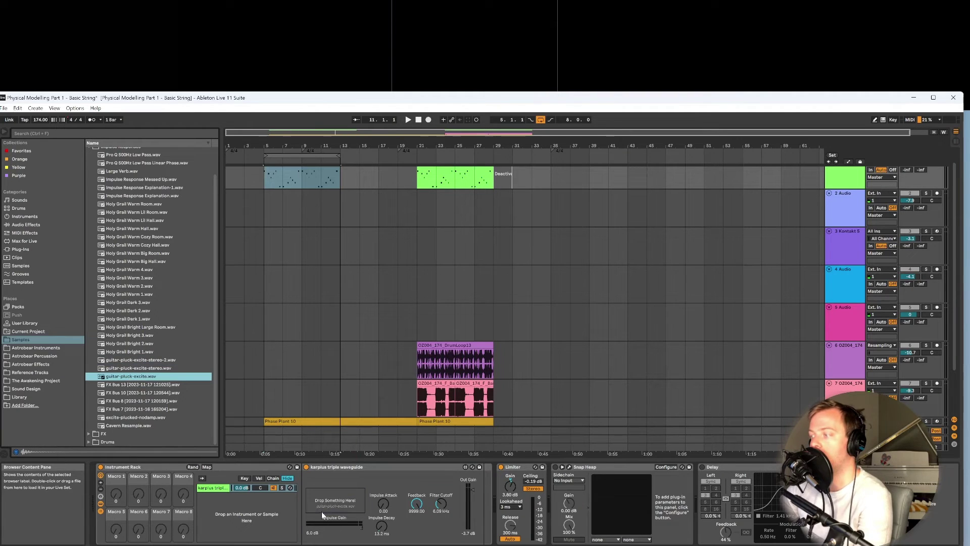
pyautogui.click(291, 156)
pyautogui.press('space')
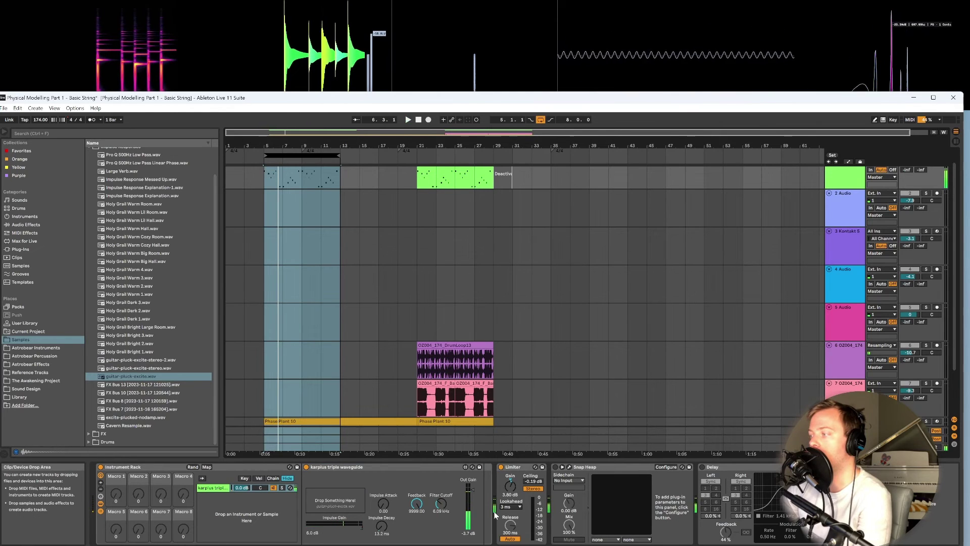
# - Reopen the karplus triple waveguide patch in patching view, lock it and open the p Triple Waveguide subpatch
pyautogui.click(465, 468)
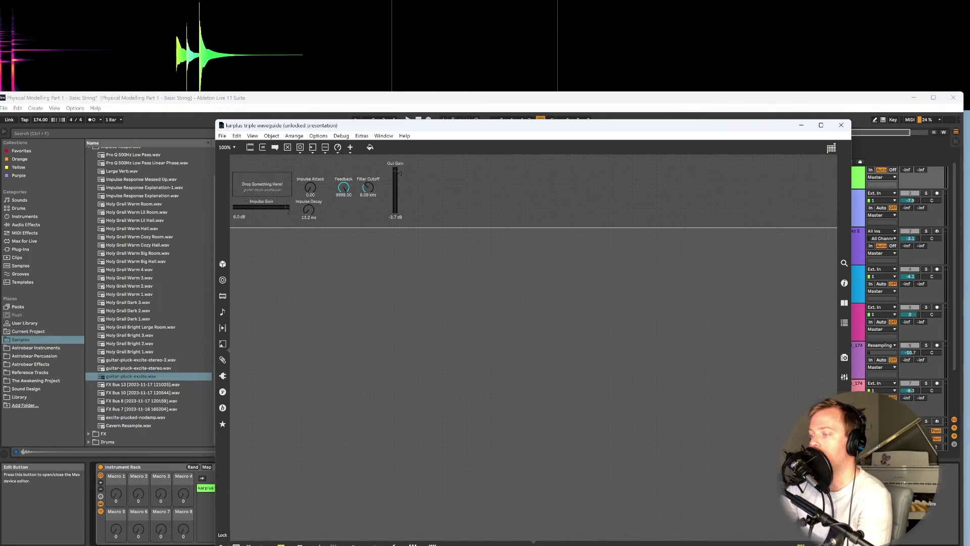
pyautogui.hotkey('ctrl', 'alt', 'e')
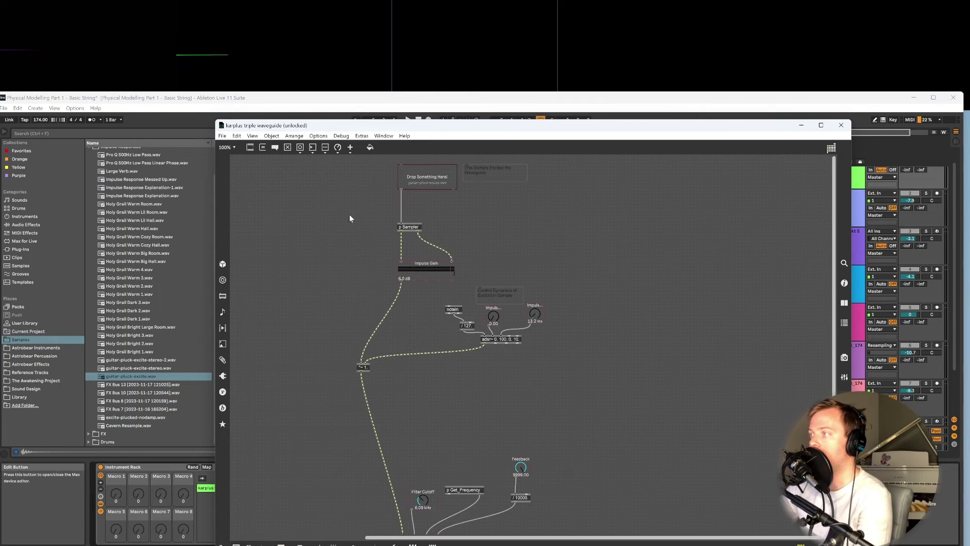
pyautogui.scroll(-3, 404, 364)
pyautogui.doubleClick(426, 397)
pyautogui.hotkey('ctrl', 'e')
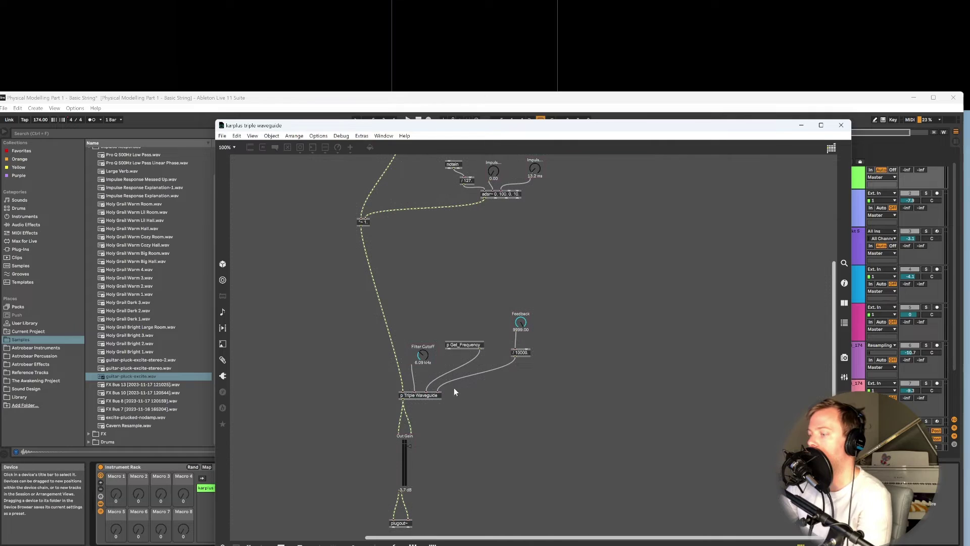
pyautogui.doubleClick(424, 396)
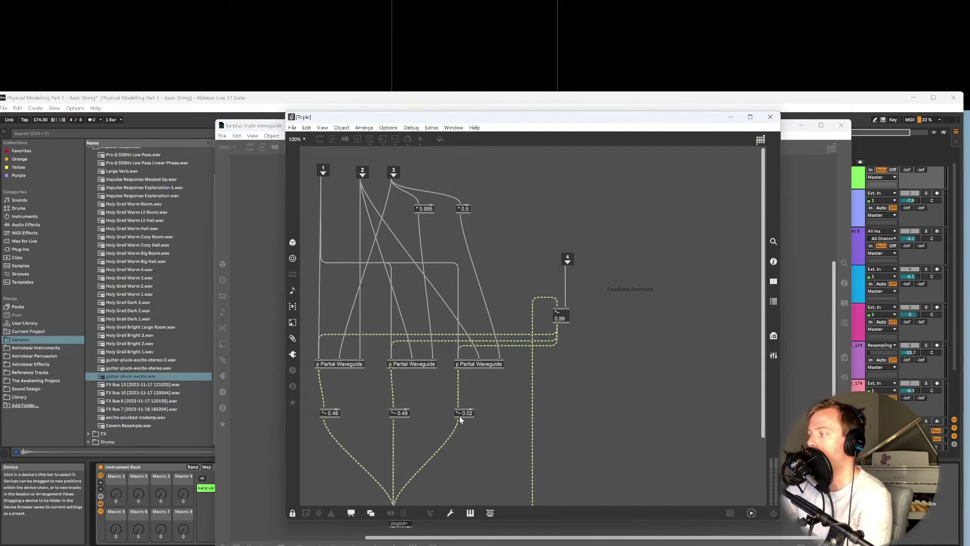
# - Unlock the subpatch and set the output gains below the three Partial Waveguides to *~ 0.495, *~ 0.495 and *~ 0.01
pyautogui.click(293, 514)
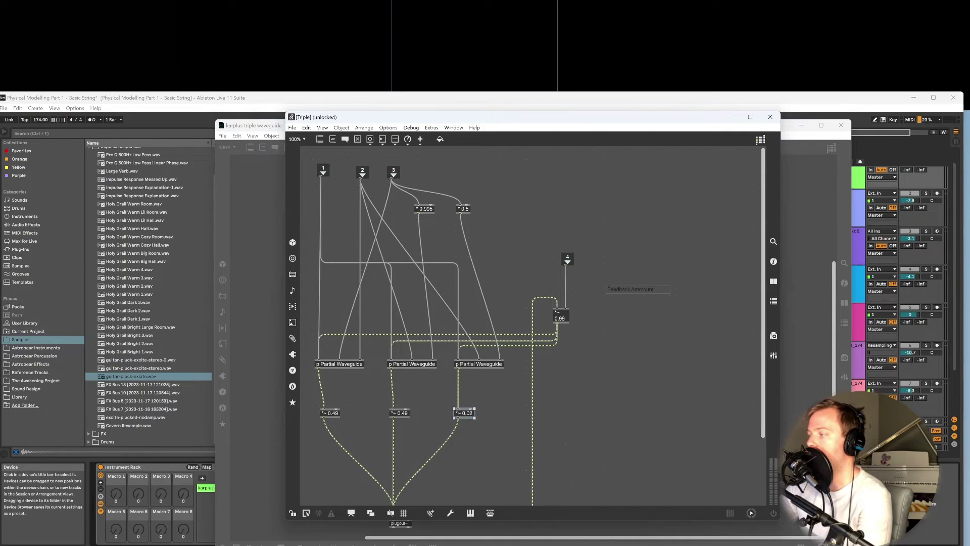
pyautogui.doubleClick(465, 413)
pyautogui.press('BackSpace')
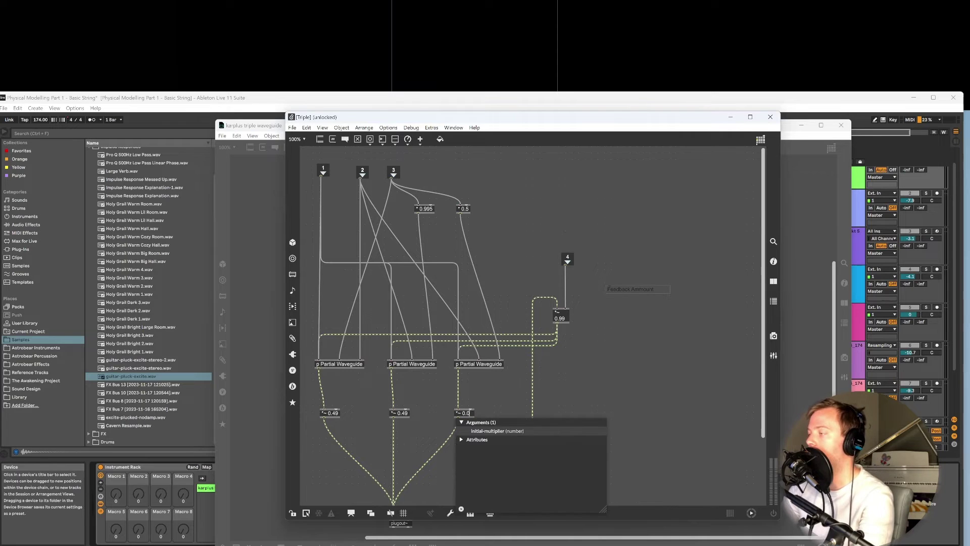
pyautogui.write('1')
pyautogui.press('Return')
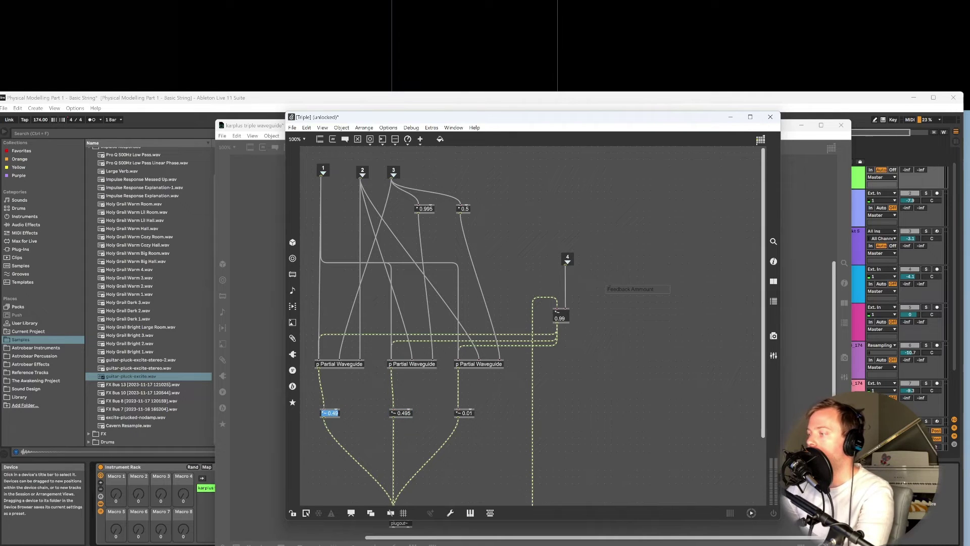
pyautogui.write('5')
pyautogui.press('Return')
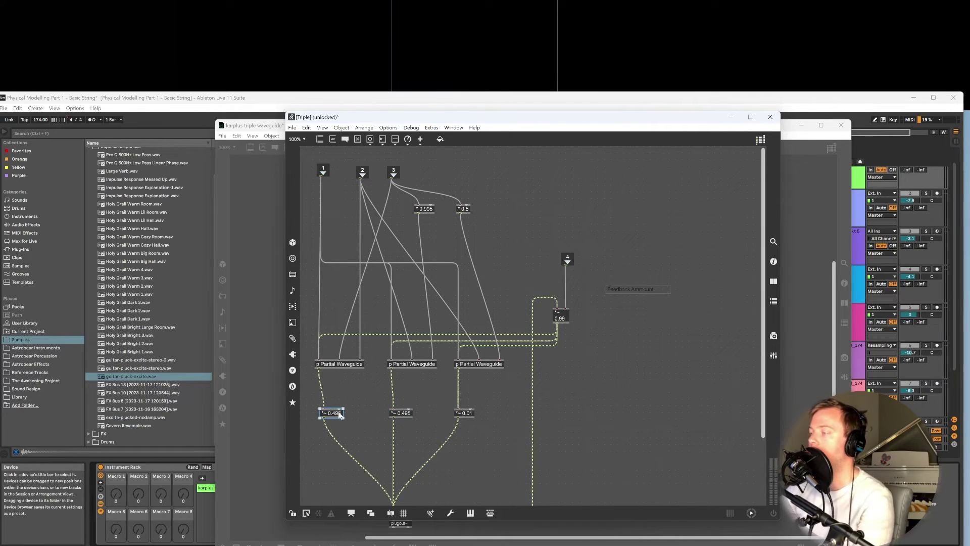
# - Close the Triple Waveguide subpatch window, return to the Live arrangement and play the loop with the edited gains
pyautogui.moveTo(313, 117); pyautogui.dragTo(448, 120)
pyautogui.click(904, 119)
pyautogui.click(908, 144)
pyautogui.press('space')
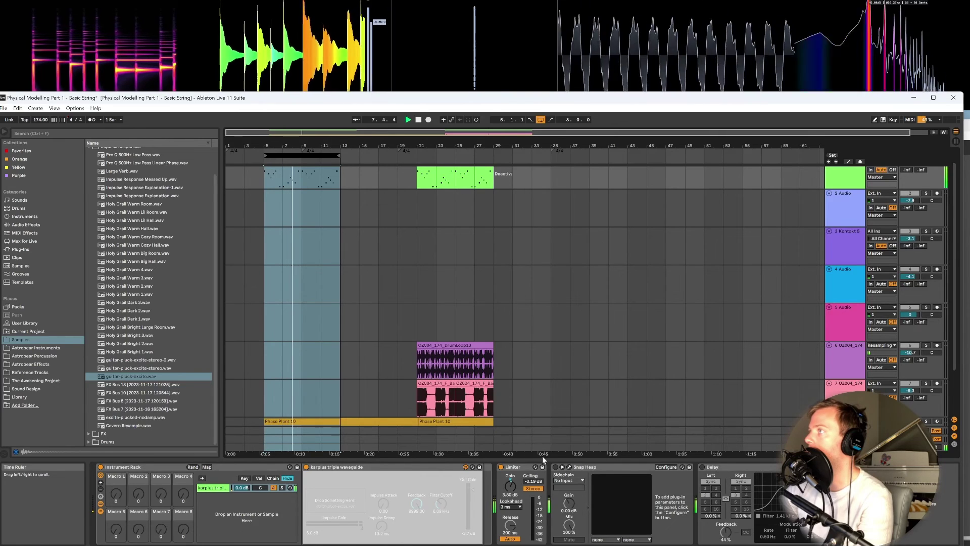
# - Select the loop region in the arrangement and restart playback from bar 5
pyautogui.click(570, 469)
pyautogui.click(542, 37)
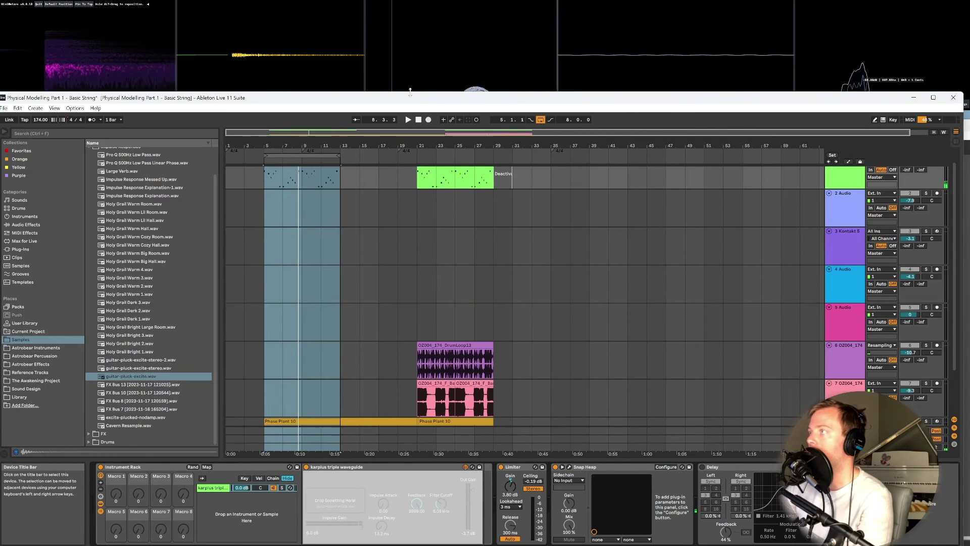
pyautogui.click(283, 154)
pyautogui.press('space')
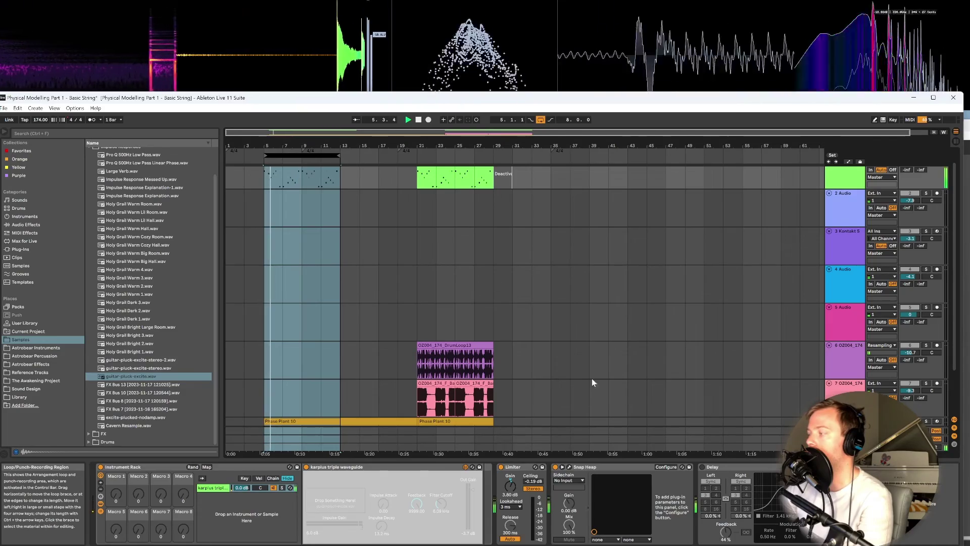